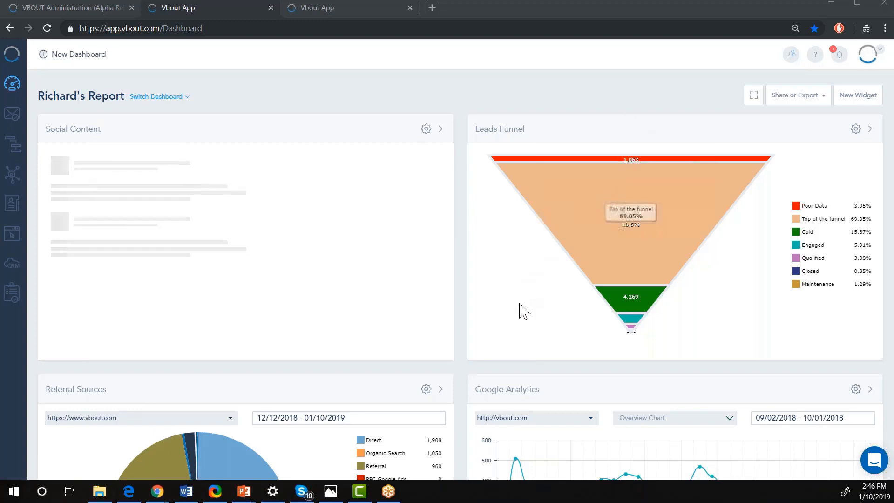
{"action": "scroll", "coordinate": [524, 311], "scroll_direction": "down", "scroll_amount": 7}
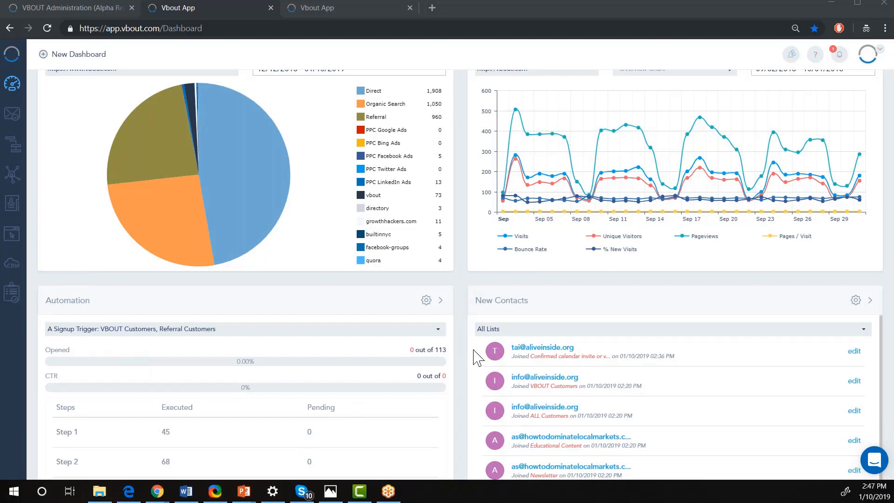
{"action": "scroll", "coordinate": [535, 259], "scroll_direction": "up", "scroll_amount": 8}
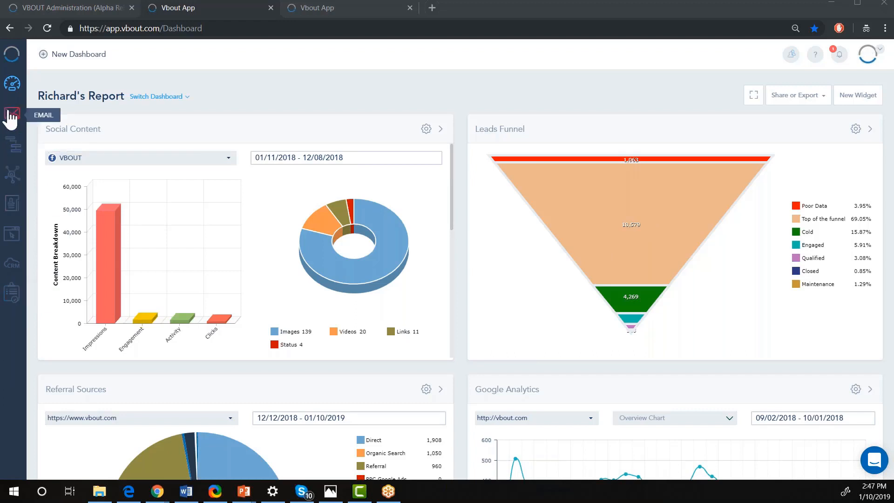
{"action": "left_click", "coordinate": [869, 54]}
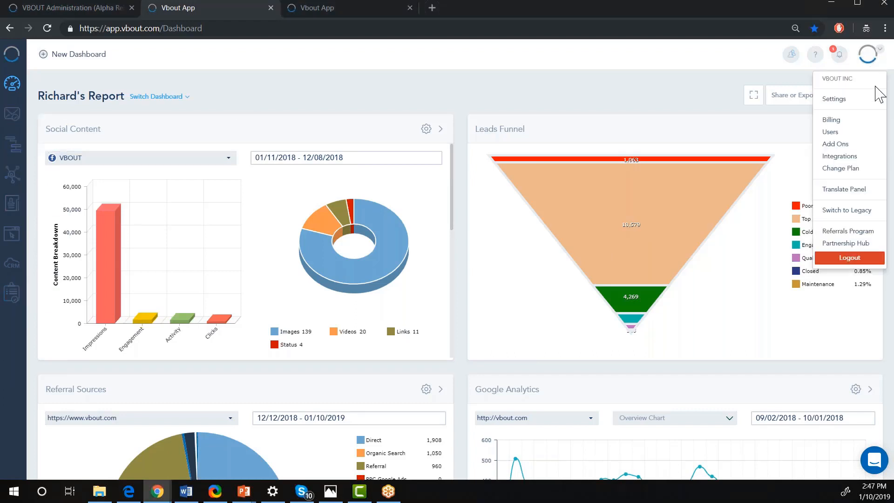
{"action": "left_click", "coordinate": [845, 110]}
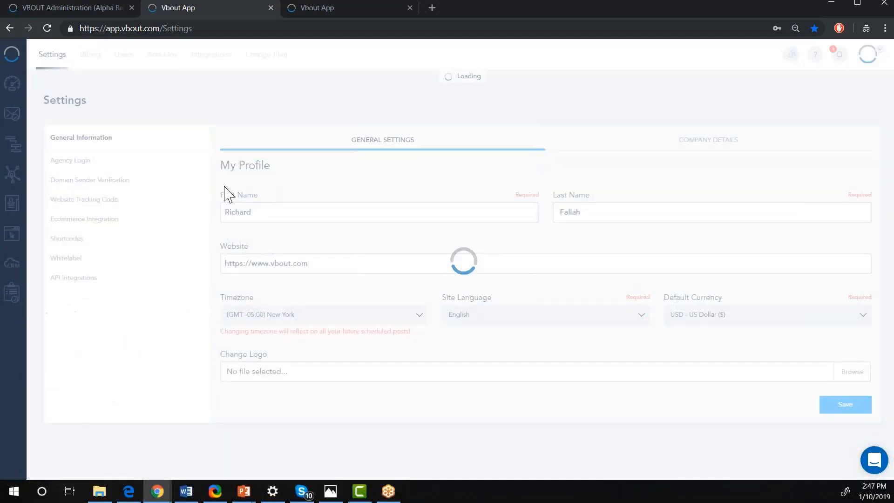
{"action": "left_click", "coordinate": [83, 201]}
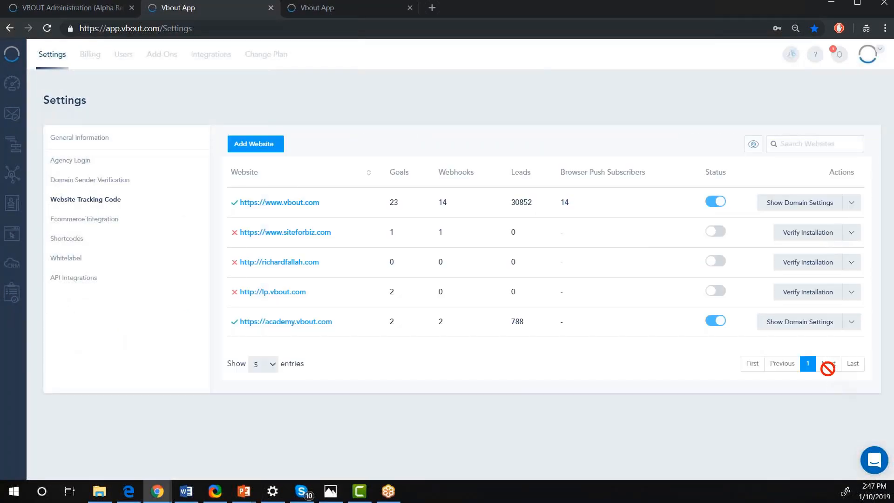
{"action": "left_click", "coordinate": [851, 203]}
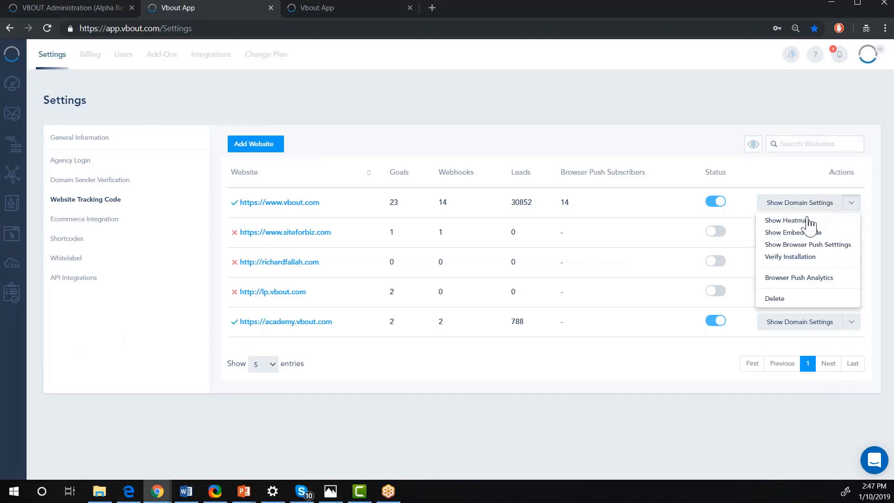
{"action": "left_click", "coordinate": [798, 246]}
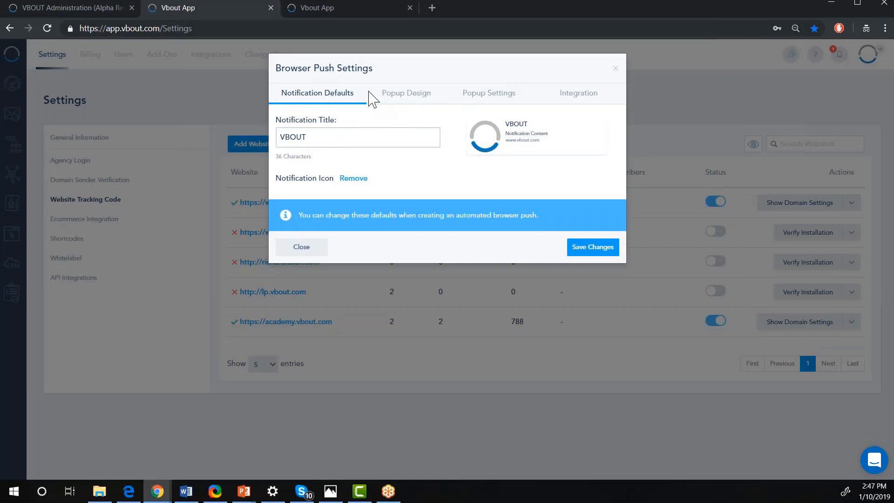
Step: Review the default notification title and the opt-in message of the popup design in the browser push settings
{"action": "left_click", "coordinate": [405, 95]}
{"action": "left_click", "coordinate": [480, 95]}
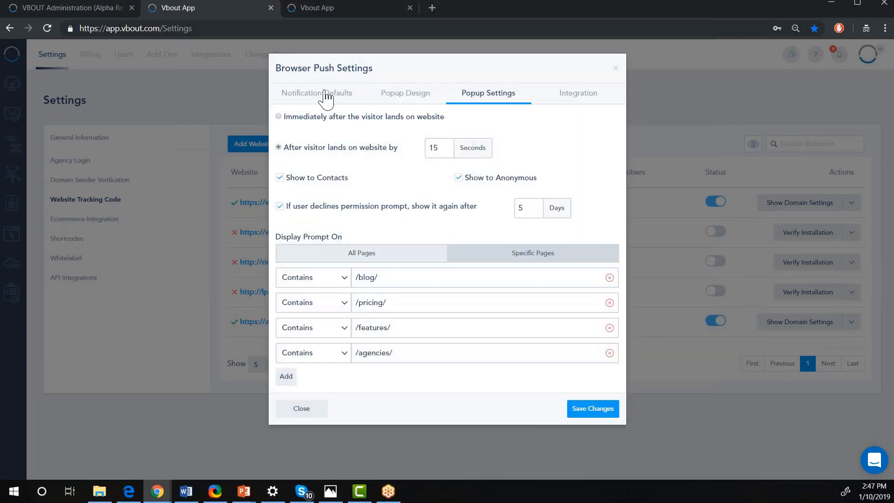
{"action": "left_click", "coordinate": [327, 95]}
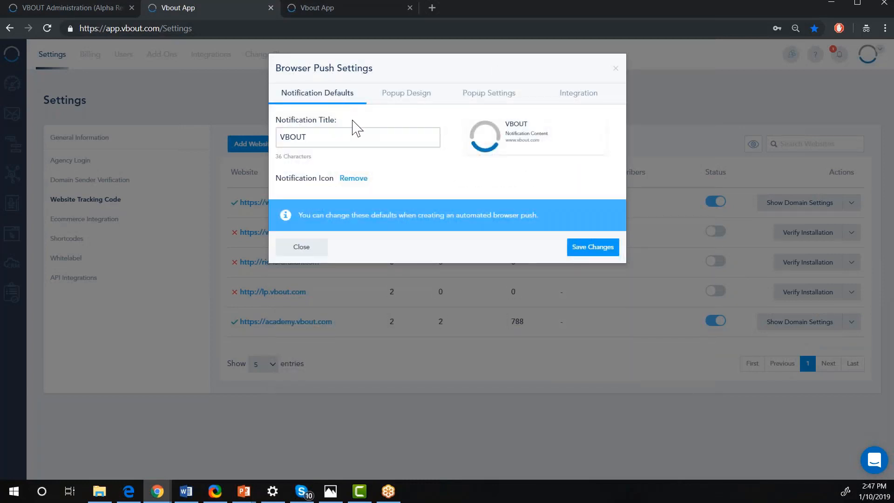
{"action": "left_click_drag", "start_coordinate": [321, 137], "coordinate": [271, 132]}
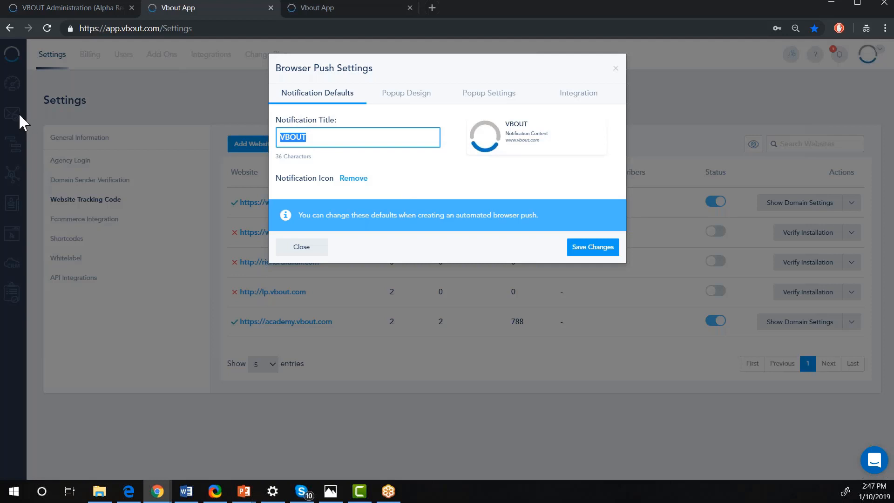
{"action": "left_click", "coordinate": [417, 97]}
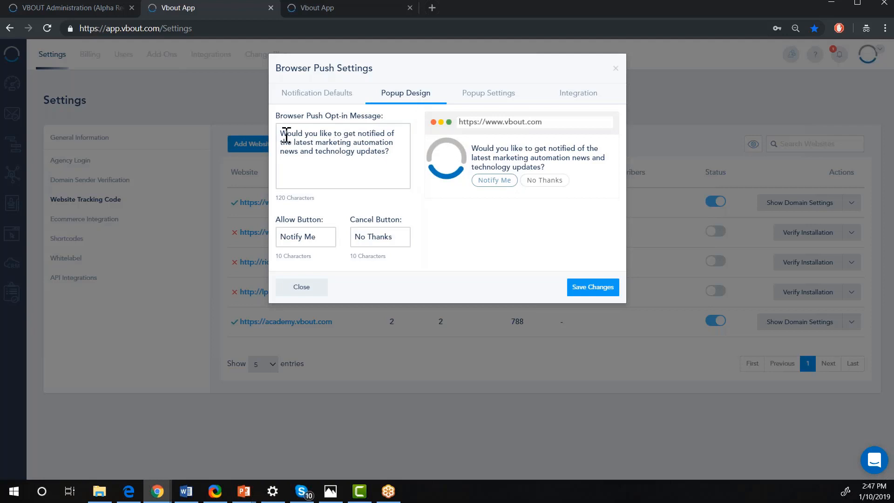
{"action": "left_click_drag", "start_coordinate": [283, 134], "coordinate": [414, 160]}
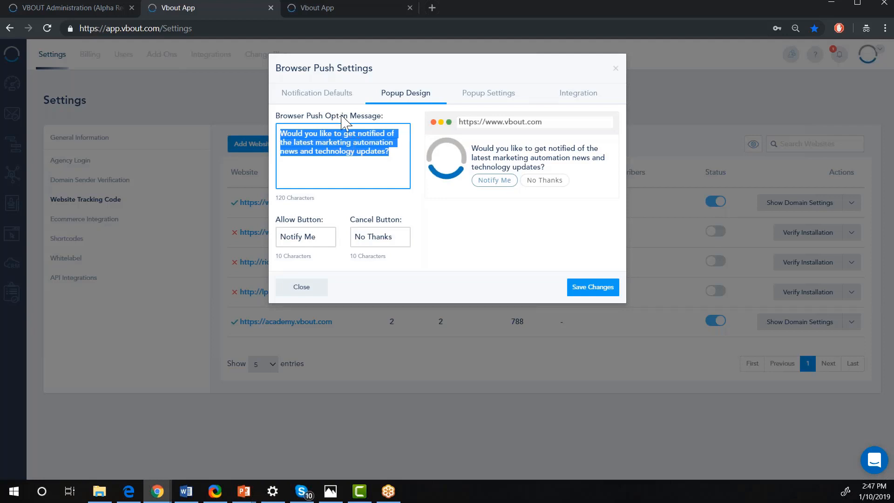
Step: Review the popup's timing and page rules and the SDK integration option, and close the browser push settings unchanged
{"action": "left_click", "coordinate": [507, 96]}
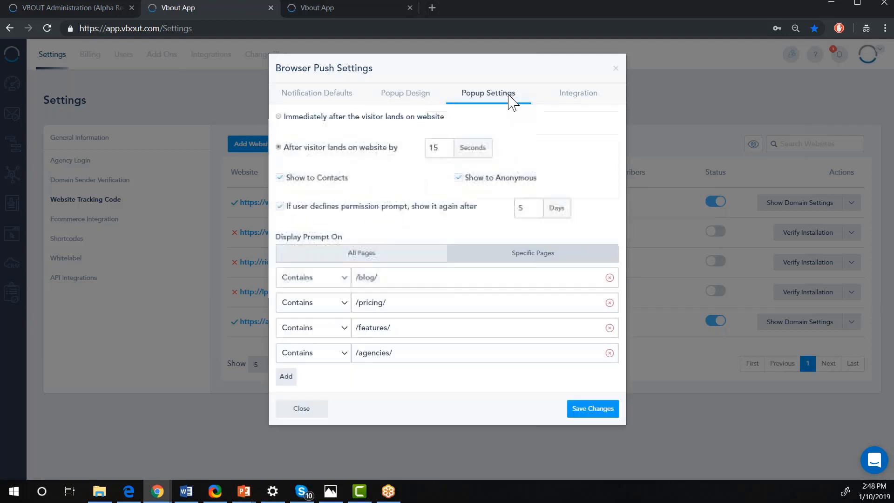
{"action": "left_click", "coordinate": [384, 280]}
{"action": "left_click", "coordinate": [400, 306]}
{"action": "left_click", "coordinate": [402, 329]}
{"action": "left_click", "coordinate": [406, 352]}
{"action": "mouse_move", "coordinate": [577, 97]}
{"action": "left_mouse_down"}
{"action": "mouse_move", "coordinate": [588, 95]}
{"action": "mouse_move", "coordinate": [577, 101]}
{"action": "left_mouse_up"}
{"action": "left_click", "coordinate": [578, 97]}
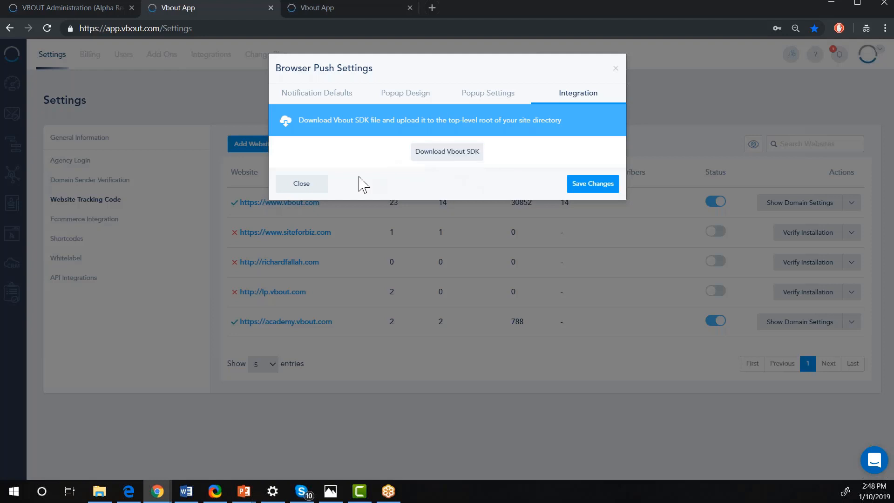
{"action": "left_click", "coordinate": [314, 184]}
{"action": "left_click", "coordinate": [851, 203]}
{"action": "left_click", "coordinate": [808, 278]}
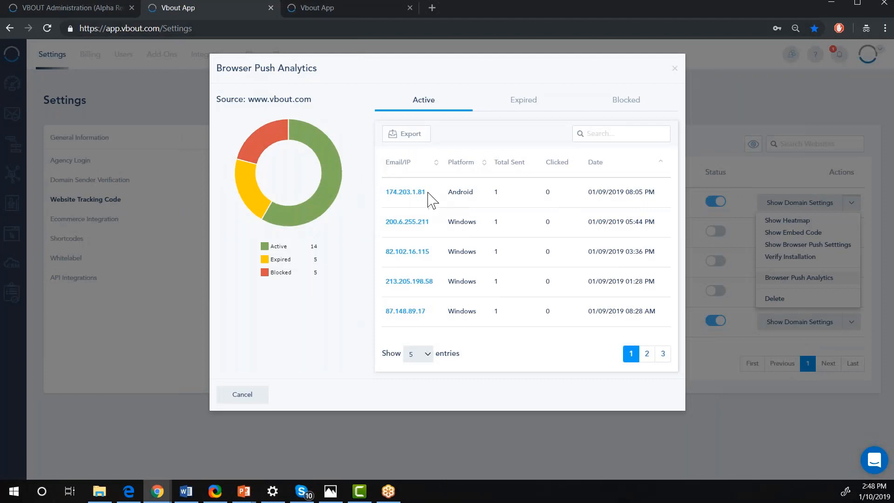
{"action": "left_click_drag", "start_coordinate": [427, 193], "coordinate": [380, 194]}
{"action": "left_click_drag", "start_coordinate": [431, 225], "coordinate": [374, 228]}
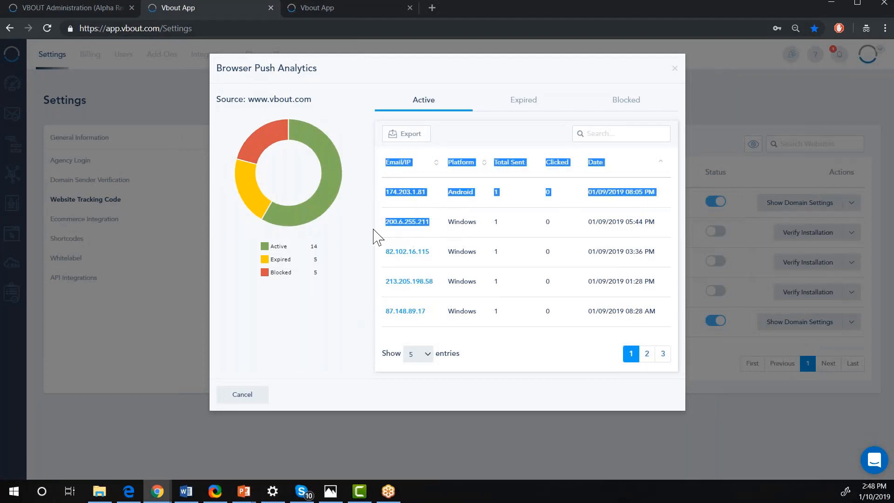
{"action": "left_click", "coordinate": [525, 103]}
{"action": "left_click", "coordinate": [609, 103]}
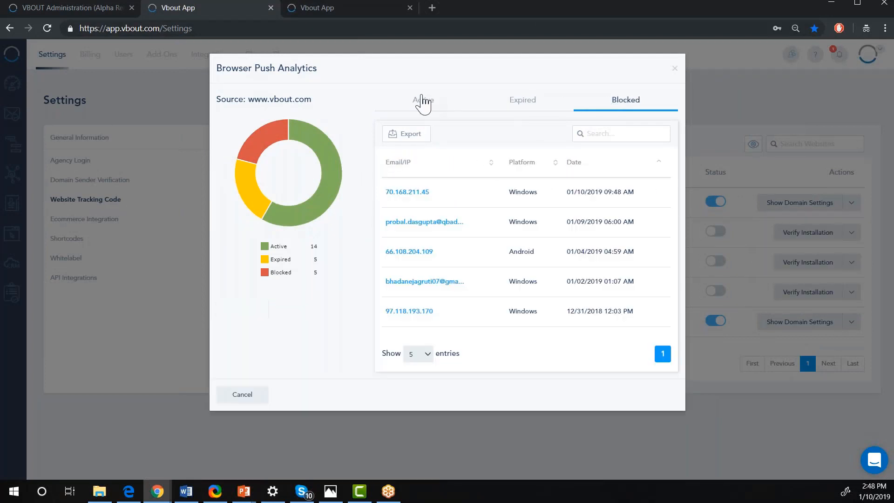
{"action": "left_click", "coordinate": [423, 103]}
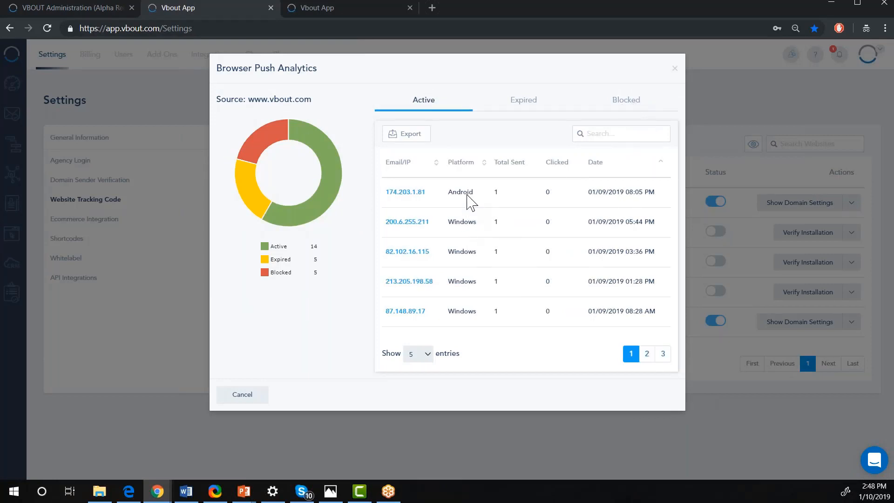
{"action": "left_click_drag", "start_coordinate": [507, 193], "coordinate": [494, 192]}
{"action": "left_click_drag", "start_coordinate": [558, 188], "coordinate": [531, 193]}
{"action": "left_click_drag", "start_coordinate": [497, 221], "coordinate": [486, 223]}
Step: Open the profile of the active Android subscriber and expand its browser push subscription activity
{"action": "left_click", "coordinate": [419, 196]}
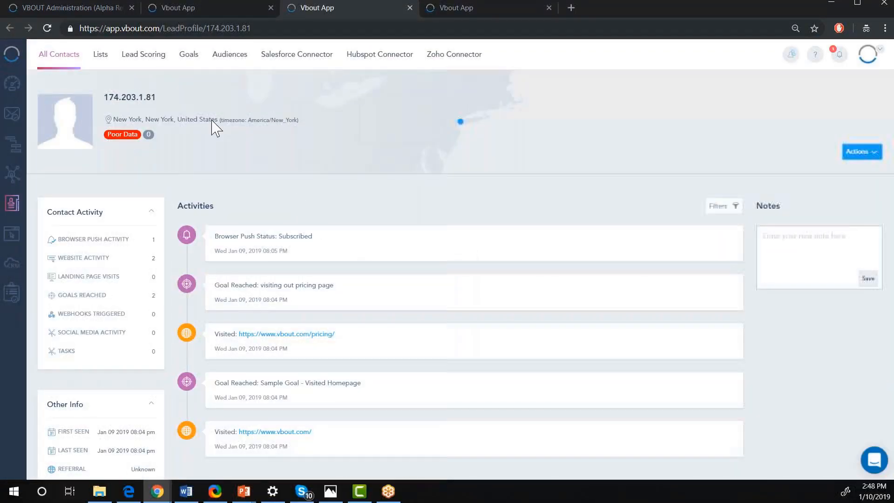
{"action": "left_click_drag", "start_coordinate": [212, 120], "coordinate": [158, 120]}
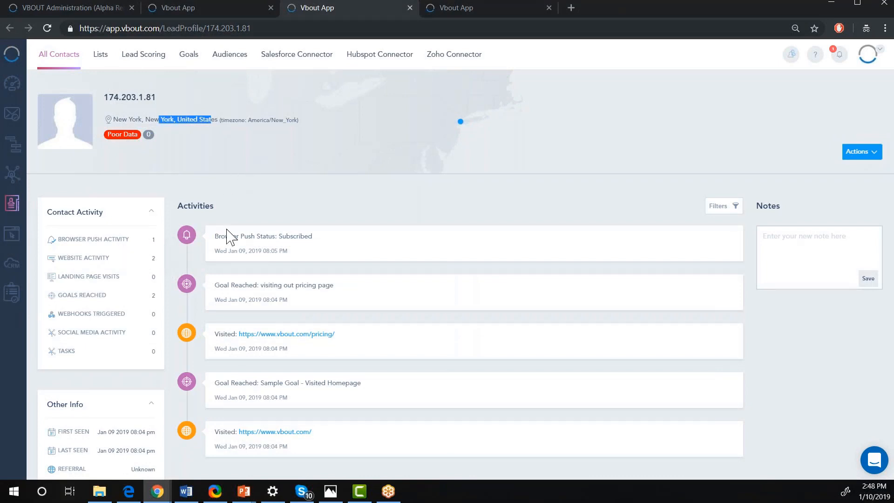
{"action": "left_click_drag", "start_coordinate": [340, 237], "coordinate": [212, 236]}
{"action": "left_click_drag", "start_coordinate": [130, 239], "coordinate": [57, 236]}
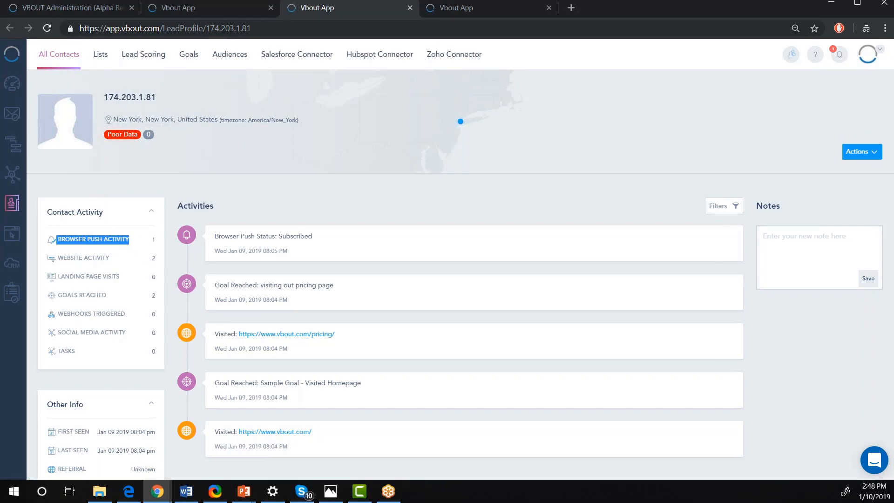
{"action": "left_click", "coordinate": [734, 236]}
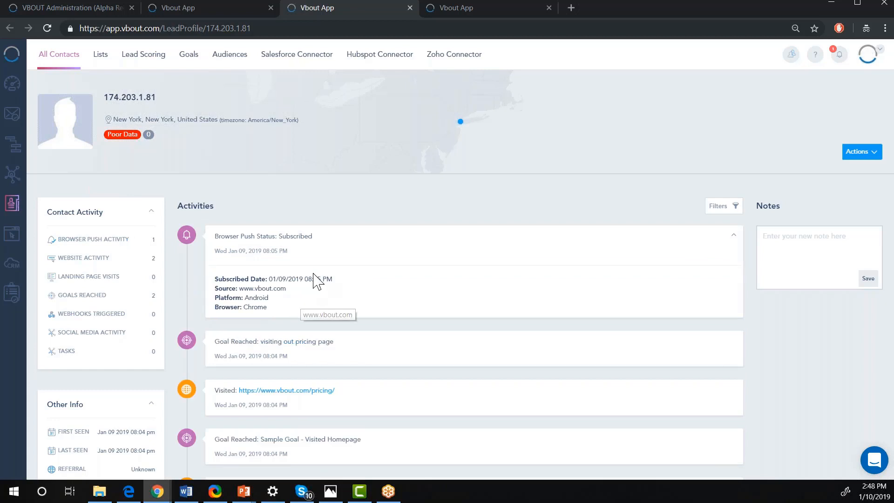
Step: Examine the contact's activity timeline and other info, and check which actions are available for this contact
{"action": "scroll", "coordinate": [313, 280], "scroll_direction": "down", "scroll_amount": 3}
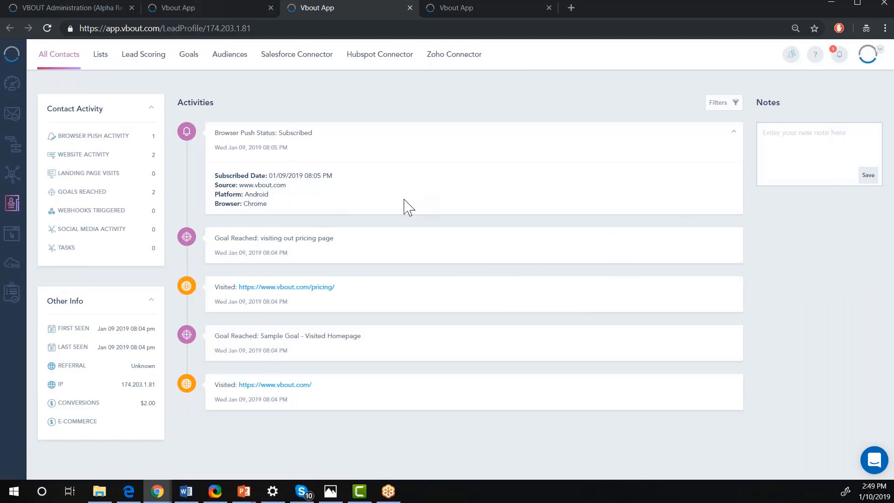
{"action": "scroll", "coordinate": [368, 221], "scroll_direction": "up", "scroll_amount": 3}
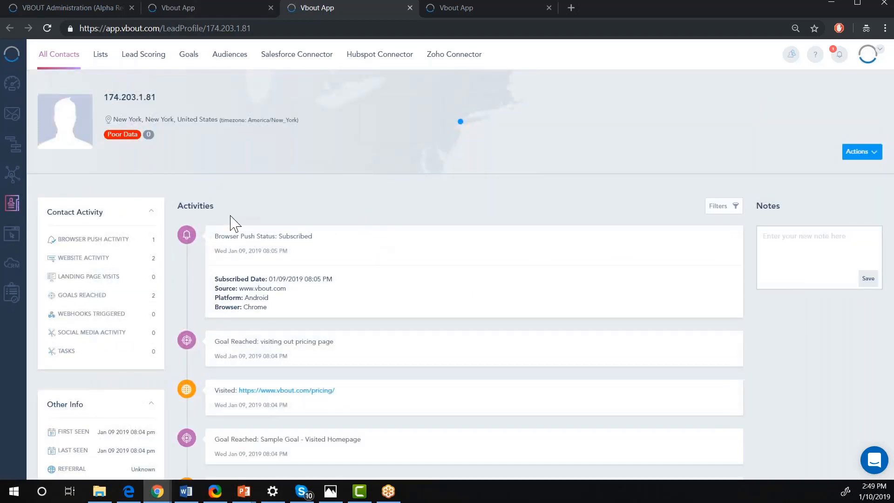
{"action": "scroll", "coordinate": [239, 238], "scroll_direction": "down", "scroll_amount": 2}
{"action": "scroll", "coordinate": [187, 191], "scroll_direction": "up", "scroll_amount": 2}
{"action": "scroll", "coordinate": [198, 240], "scroll_direction": "down", "scroll_amount": 3}
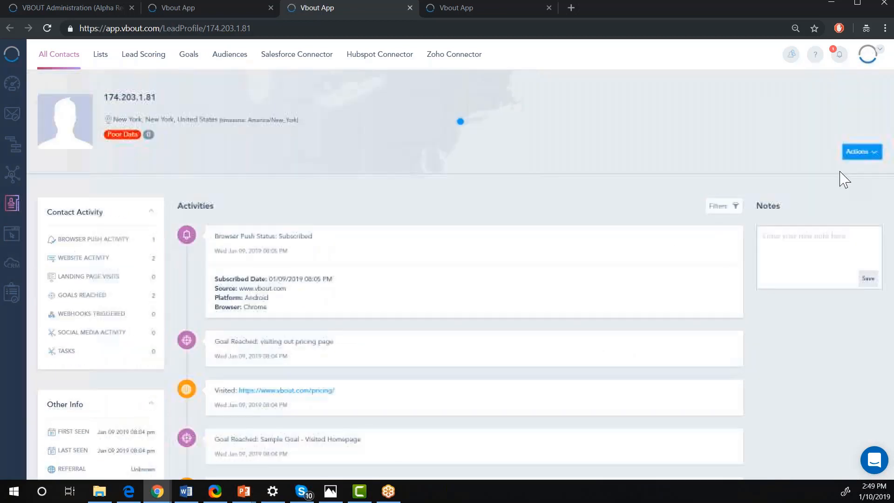
{"action": "left_click", "coordinate": [867, 152]}
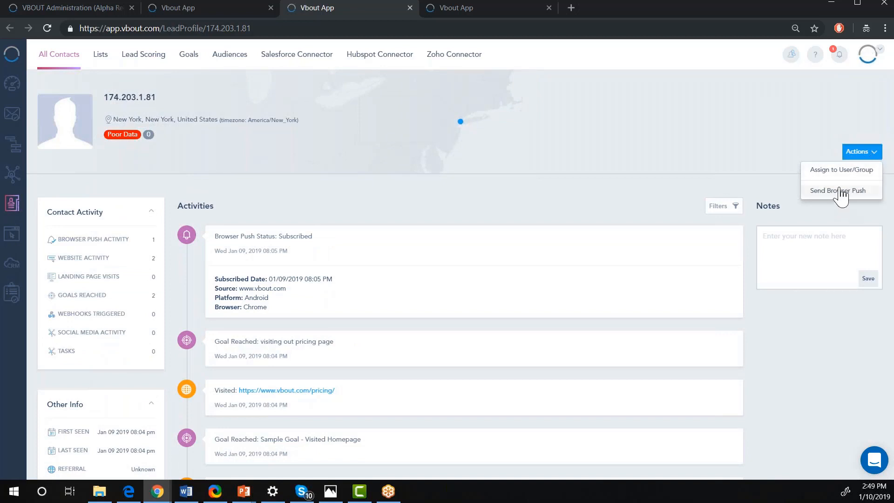
{"action": "left_click", "coordinate": [401, 200]}
{"action": "scroll", "coordinate": [380, 209], "scroll_direction": "down", "scroll_amount": 3}
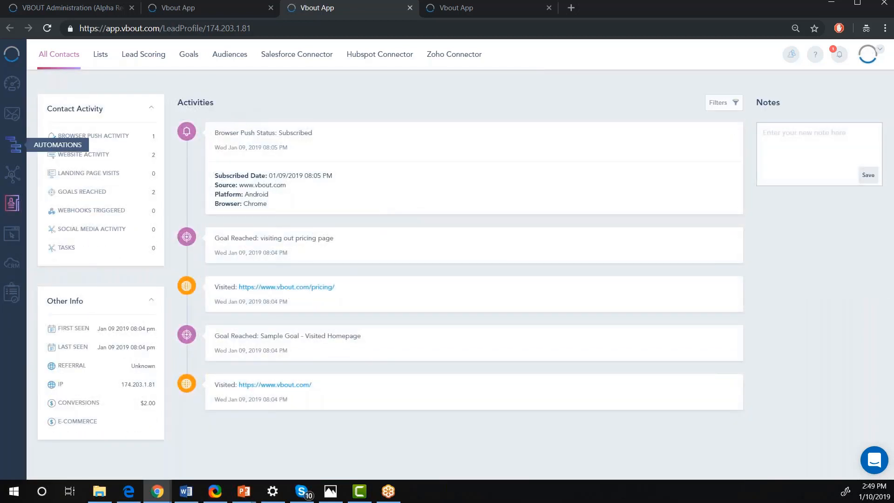
Step: Create a new automation journey and place a Joined trigger on its canvas
{"action": "left_click", "coordinate": [16, 157]}
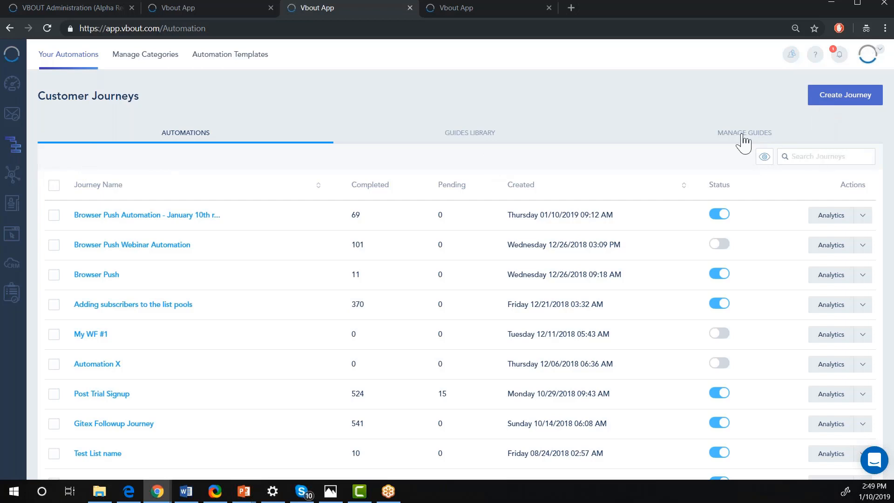
{"action": "left_click", "coordinate": [828, 108]}
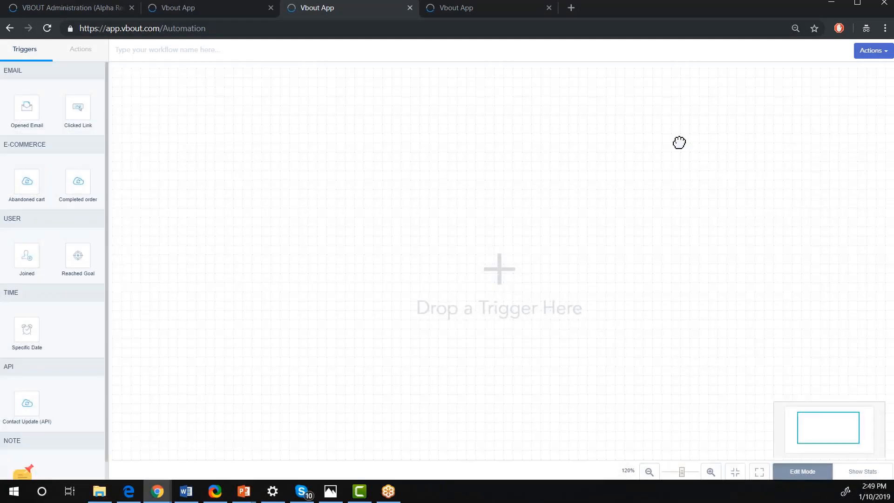
{"action": "left_click_drag", "start_coordinate": [33, 255], "coordinate": [264, 208]}
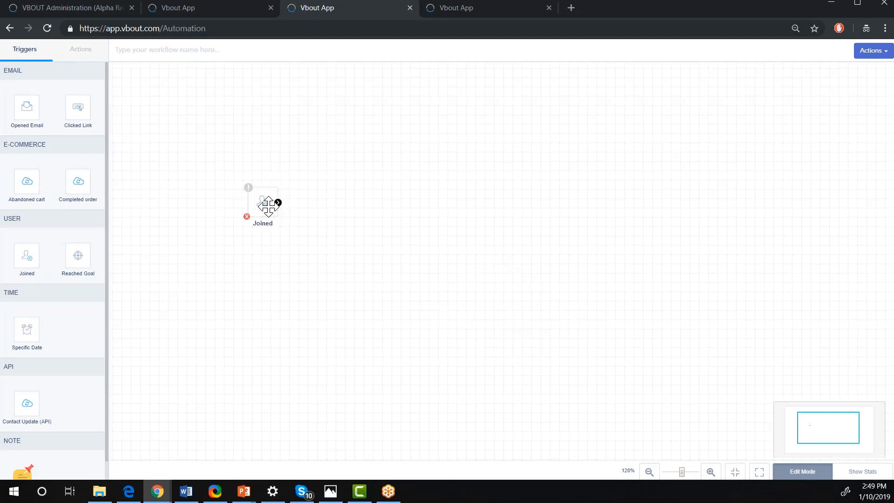
{"action": "left_click", "coordinate": [268, 205]}
{"action": "left_click", "coordinate": [301, 167]}
{"action": "scroll", "coordinate": [326, 224], "scroll_direction": "down", "scroll_amount": 3}
{"action": "left_click_drag", "start_coordinate": [604, 207], "coordinate": [608, 281]}
{"action": "scroll", "coordinate": [607, 280], "scroll_direction": "up", "scroll_amount": 3}
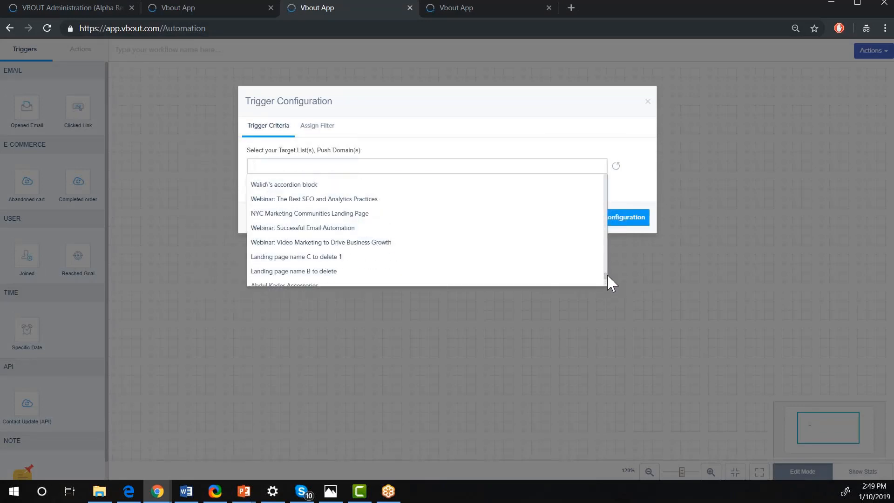
{"action": "scroll", "coordinate": [433, 236], "scroll_direction": "up", "scroll_amount": 5}
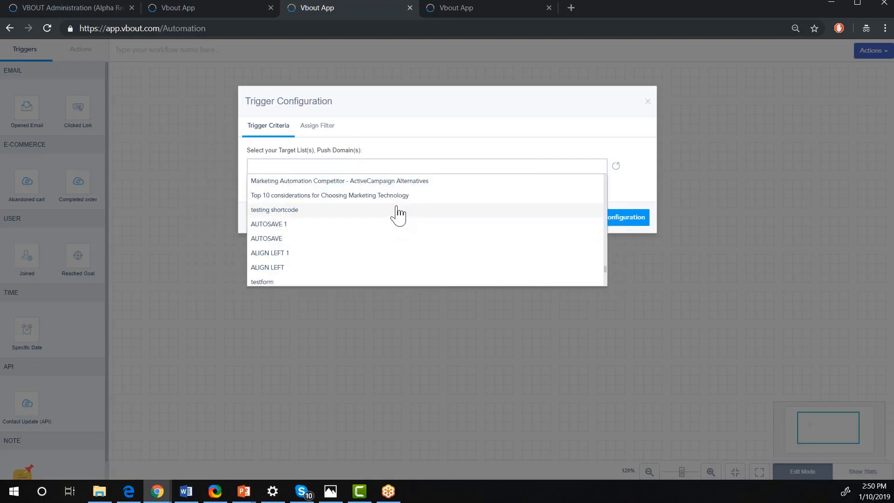
{"action": "type", "text": "doma"}
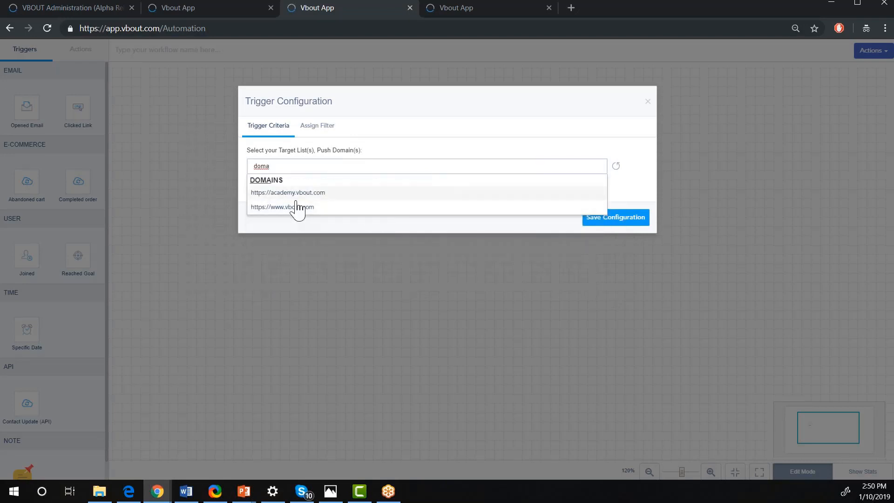
{"action": "left_click", "coordinate": [301, 209]}
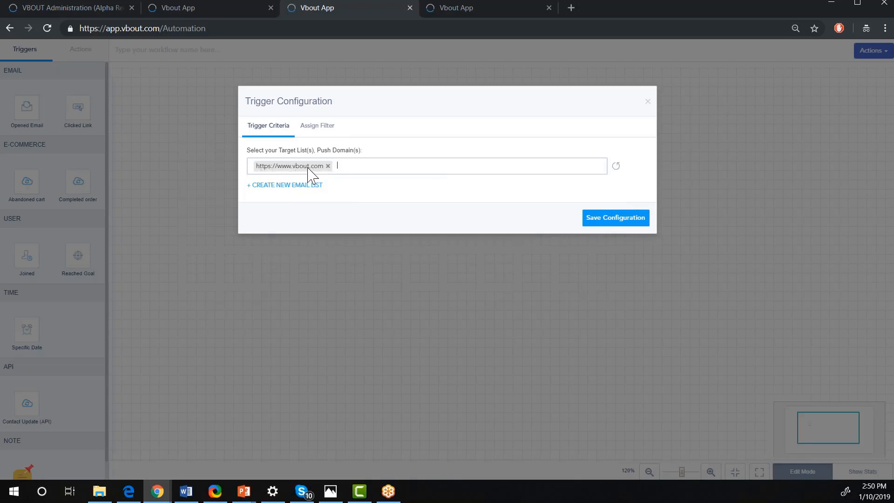
{"action": "left_click", "coordinate": [310, 134]}
{"action": "left_click", "coordinate": [482, 171]}
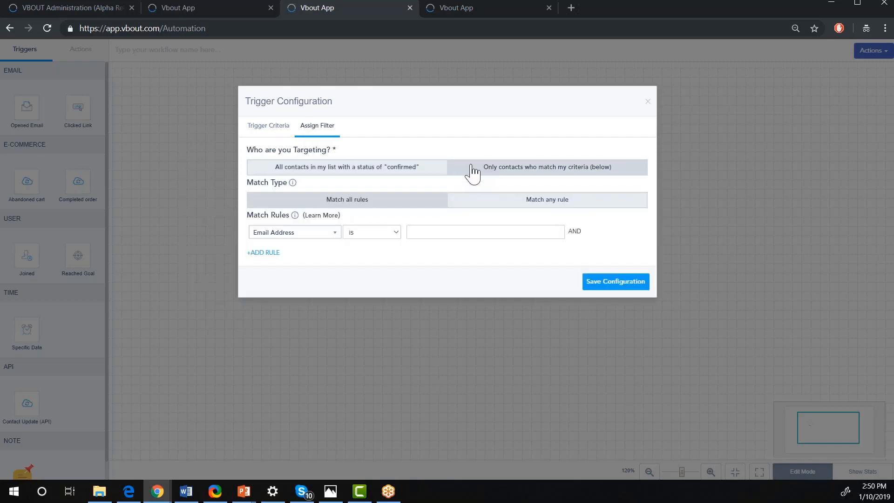
Step: Look through the contact fields offered for the match rules and close the Joined trigger's configuration
{"action": "left_click", "coordinate": [333, 235]}
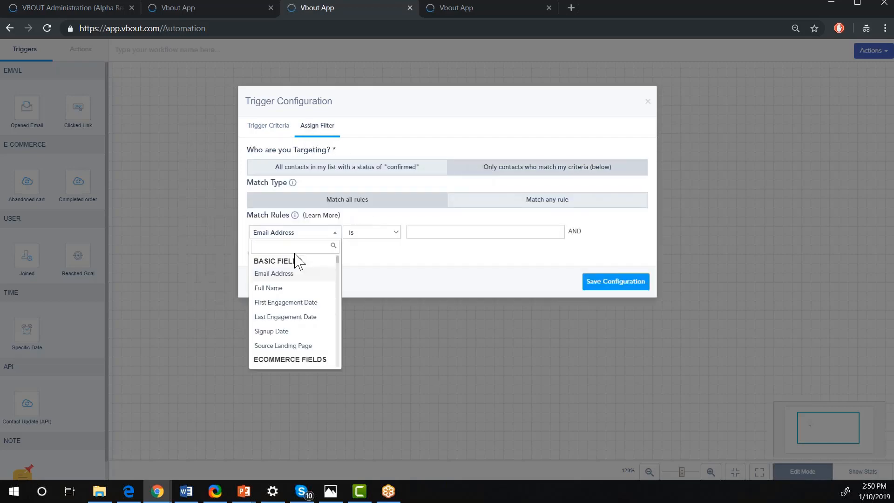
{"action": "scroll", "coordinate": [302, 333], "scroll_direction": "down", "scroll_amount": 5}
{"action": "scroll", "coordinate": [302, 333], "scroll_direction": "down", "scroll_amount": 4}
{"action": "scroll", "coordinate": [311, 312], "scroll_direction": "up", "scroll_amount": 6}
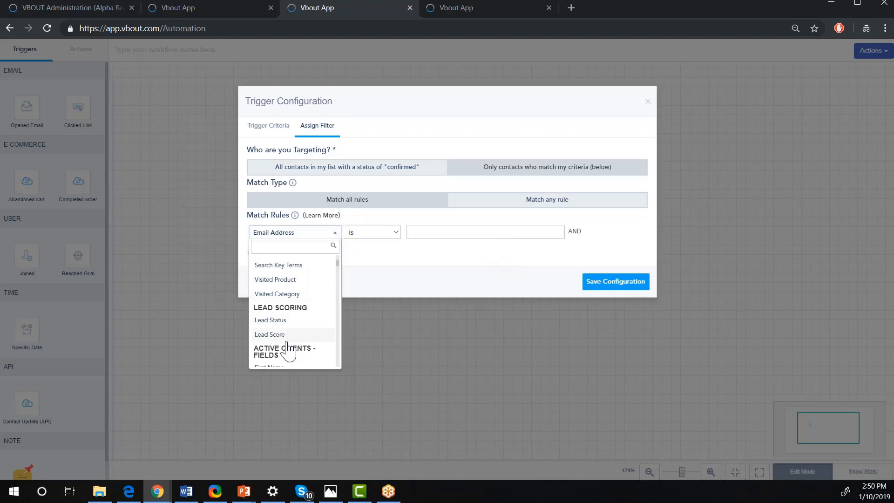
{"action": "left_click", "coordinate": [426, 236]}
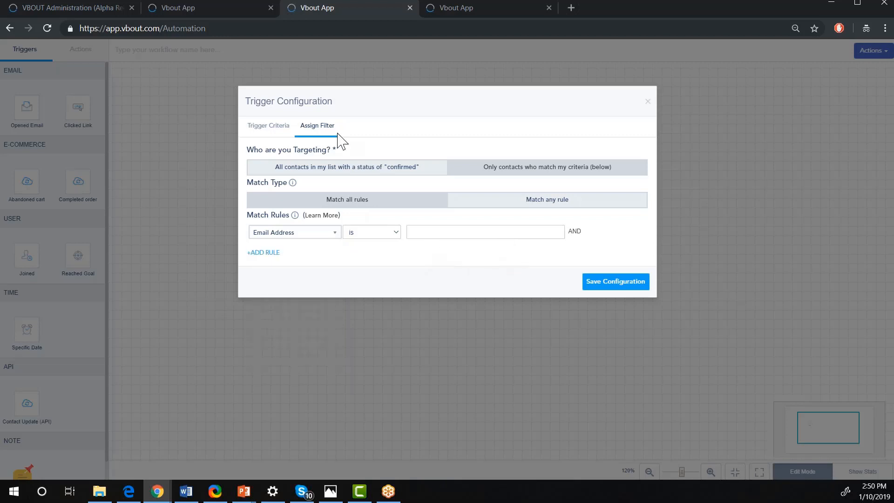
{"action": "left_click", "coordinate": [270, 127]}
{"action": "left_click", "coordinate": [616, 218]}
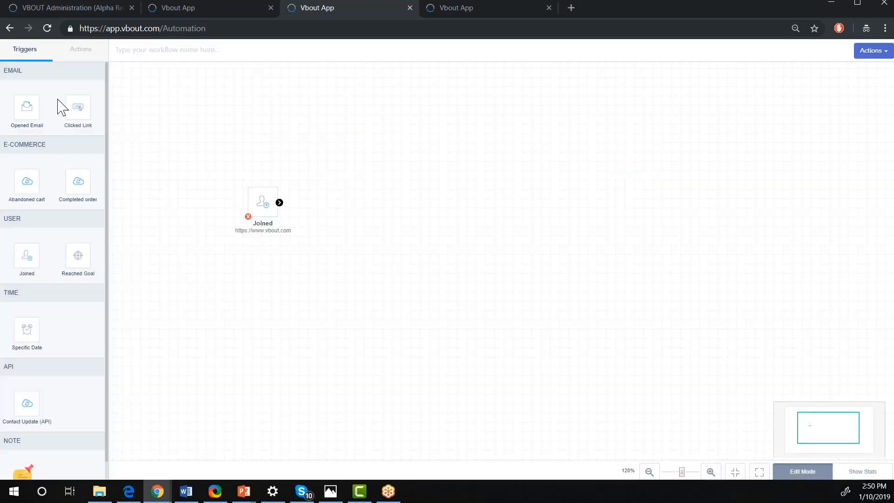
Step: Add a delay and a Browser Push action after the Joined trigger, connecting all three in sequence
{"action": "left_click", "coordinate": [78, 51]}
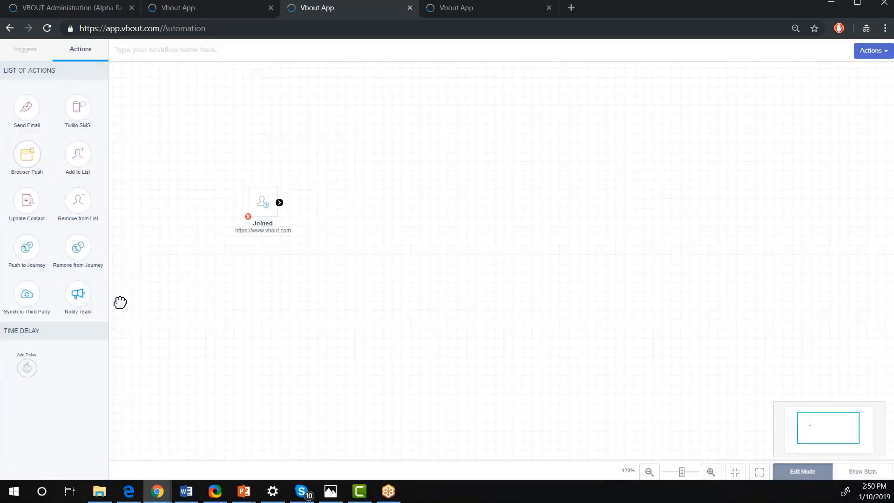
{"action": "left_click_drag", "start_coordinate": [40, 368], "coordinate": [347, 208]}
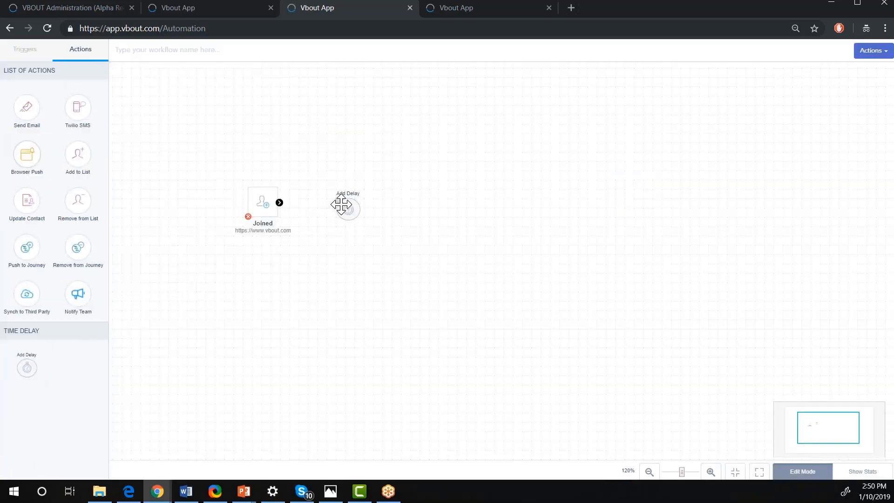
{"action": "left_click_drag", "start_coordinate": [279, 203], "coordinate": [347, 208]}
{"action": "left_click_drag", "start_coordinate": [24, 153], "coordinate": [434, 211]}
{"action": "mouse_move", "coordinate": [359, 208]}
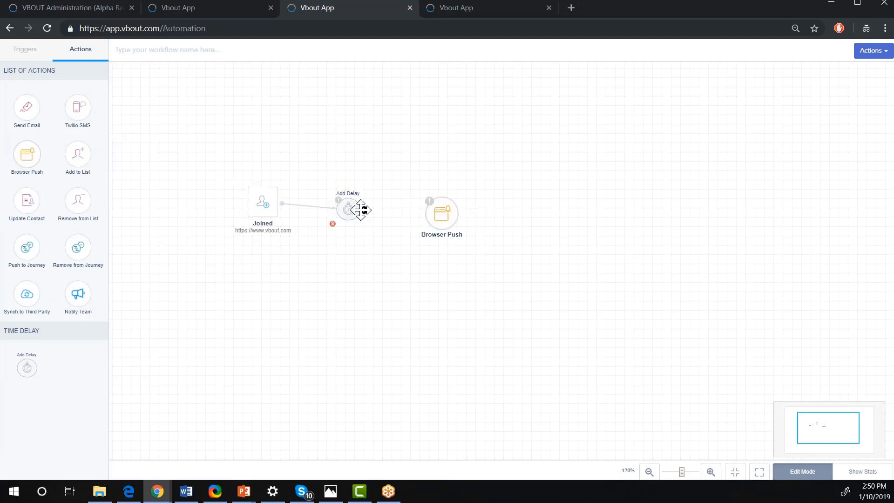
{"action": "left_click_drag", "start_coordinate": [364, 210], "coordinate": [485, 209]}
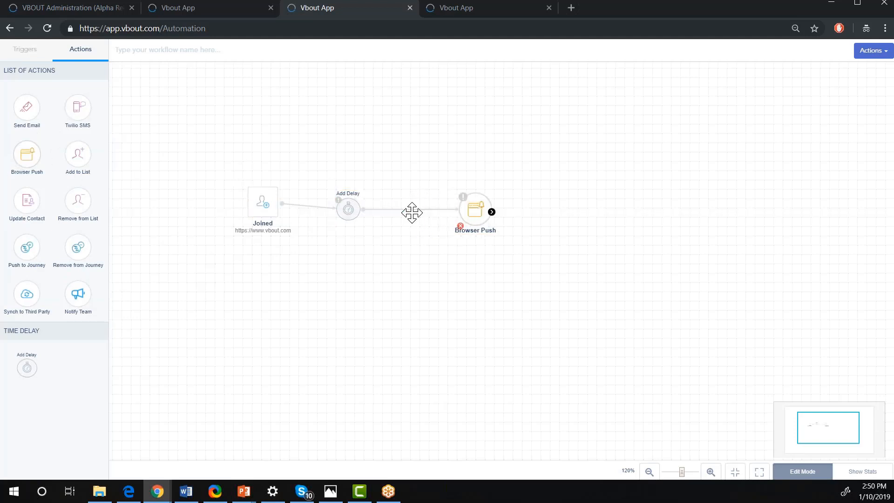
Step: Set the delay before the Browser Push action to 5 minutes and align the action with the flow line
{"action": "double_click", "coordinate": [365, 200]}
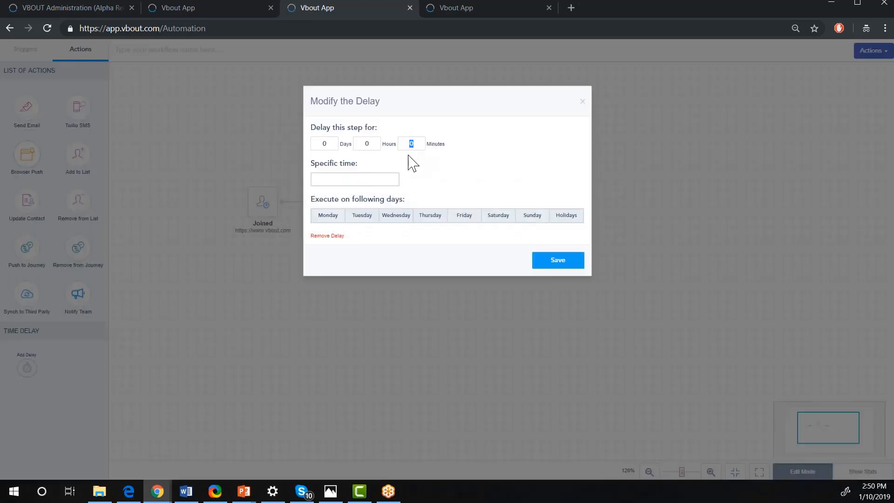
{"action": "left_click", "coordinate": [550, 265]}
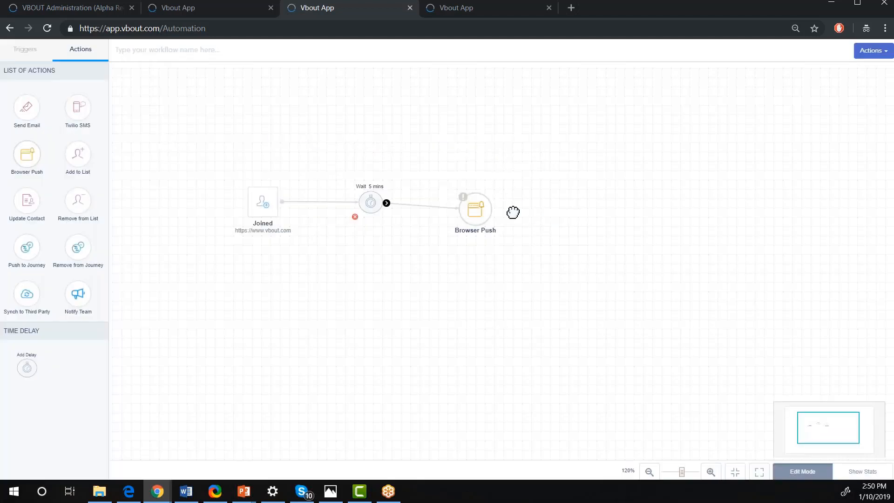
{"action": "left_click_drag", "start_coordinate": [479, 211], "coordinate": [491, 203]}
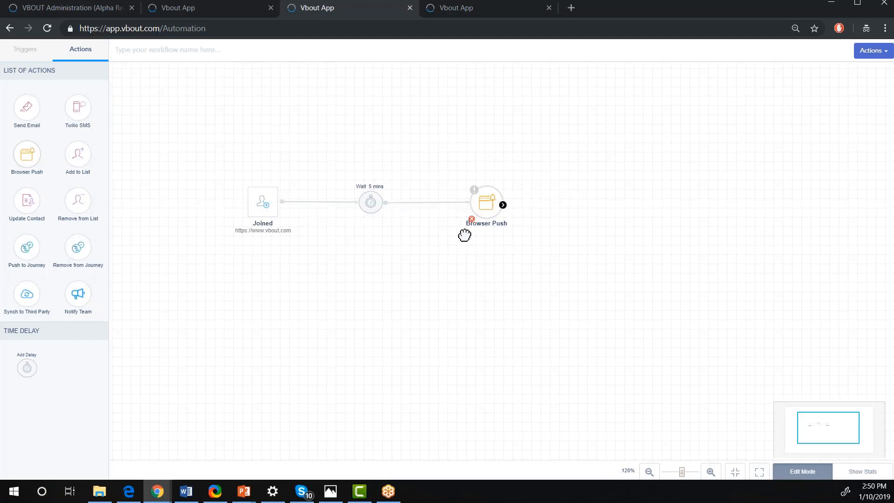
Step: Extend the flow after the first Browser Push with a connected delay and a second Browser Push action
{"action": "left_click_drag", "start_coordinate": [677, 274], "coordinate": [599, 267]}
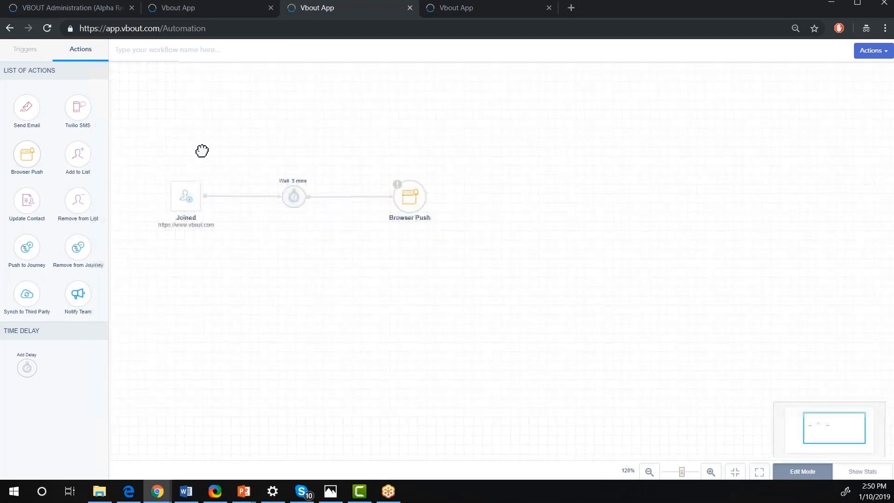
{"action": "left_click_drag", "start_coordinate": [27, 367], "coordinate": [528, 203]}
{"action": "left_click_drag", "start_coordinate": [27, 154], "coordinate": [622, 195]}
{"action": "left_click_drag", "start_coordinate": [428, 197], "coordinate": [633, 196]}
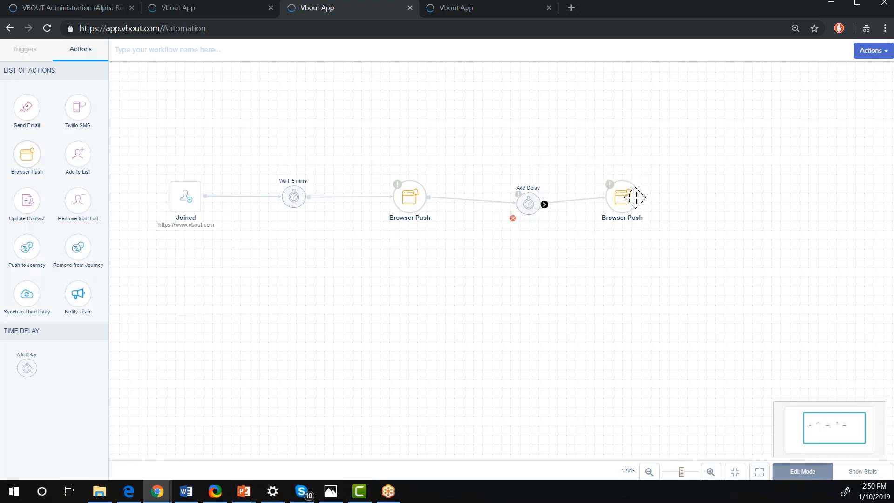
Step: Append another connected delay and a third Browser Push action after the second Browser Push
{"action": "mouse_move", "coordinate": [673, 164]}
{"action": "left_mouse_down"}
{"action": "mouse_move", "coordinate": [518, 245]}
{"action": "mouse_move", "coordinate": [694, 202]}
{"action": "left_mouse_up"}
{"action": "key", "text": "ctrl+c"}
{"action": "key", "text": "ctrl+v"}
{"action": "left_click", "coordinate": [627, 200]}
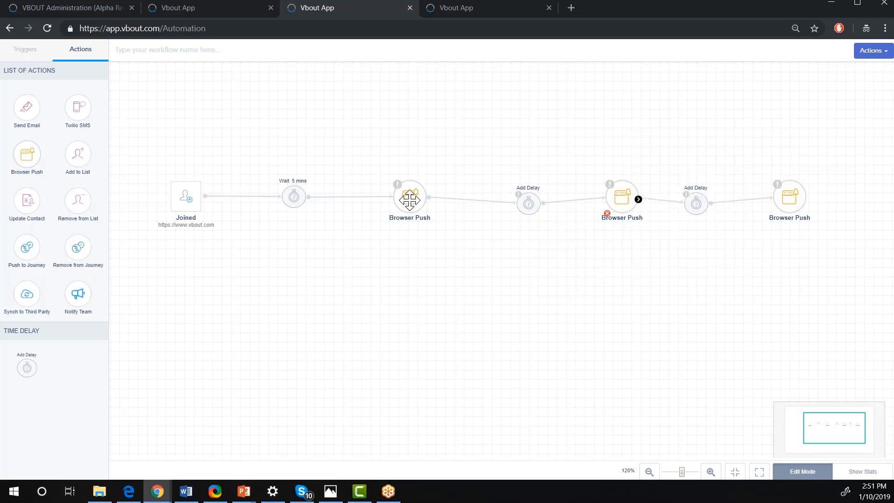
Step: Set the delay before the second Browser Push to 4 days at the specific time 08:00 am
{"action": "left_click", "coordinate": [524, 201]}
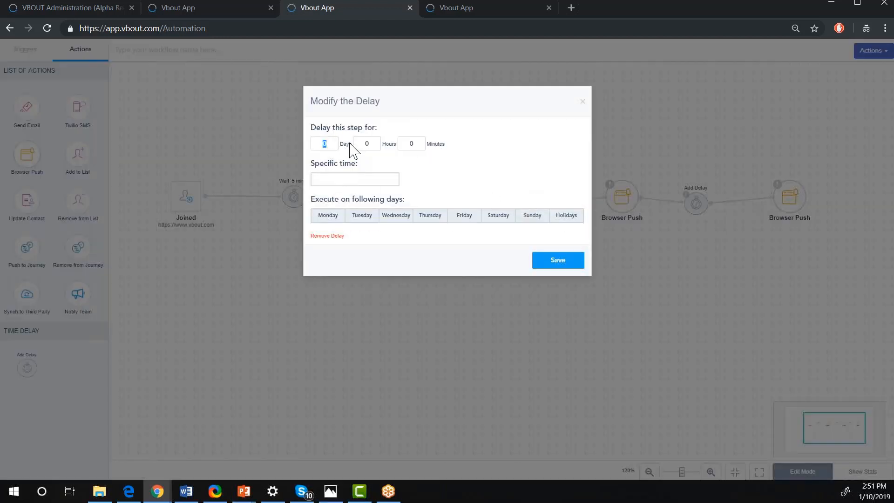
{"action": "left_click", "coordinate": [353, 183]}
{"action": "left_click", "coordinate": [403, 231]}
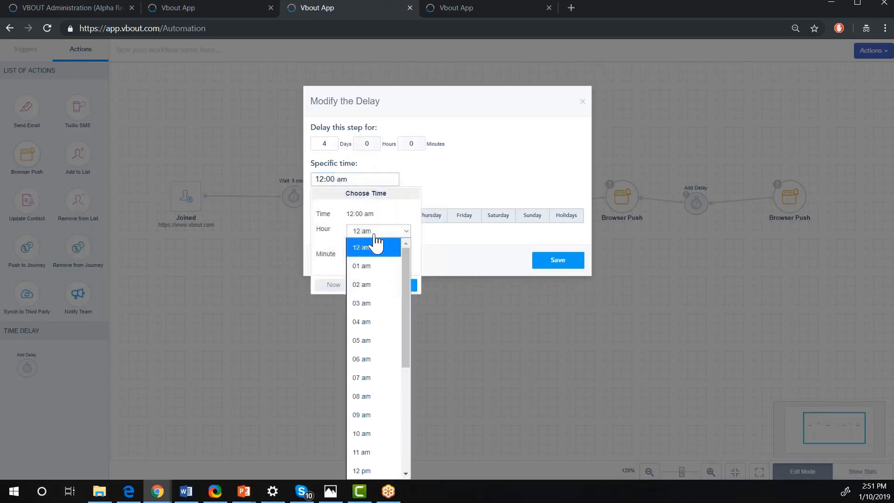
{"action": "left_click", "coordinate": [375, 396]}
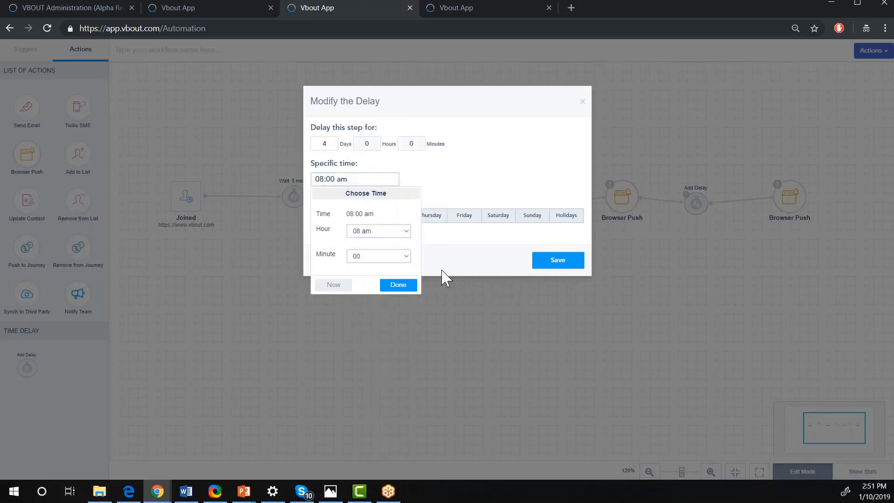
{"action": "left_click", "coordinate": [401, 286]}
{"action": "left_click", "coordinate": [551, 274]}
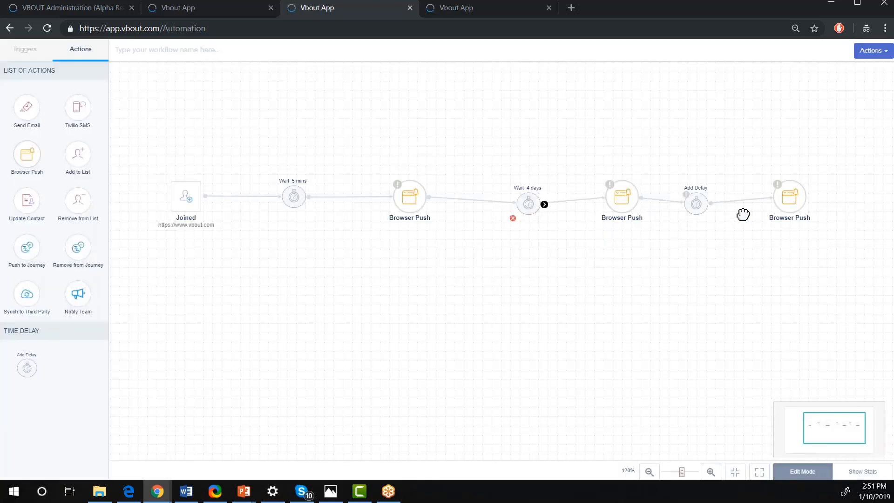
Step: Add a delay and a Notify Team action after the third Browser Push and connect them in sequence
{"action": "left_click_drag", "start_coordinate": [738, 272], "coordinate": [641, 277]}
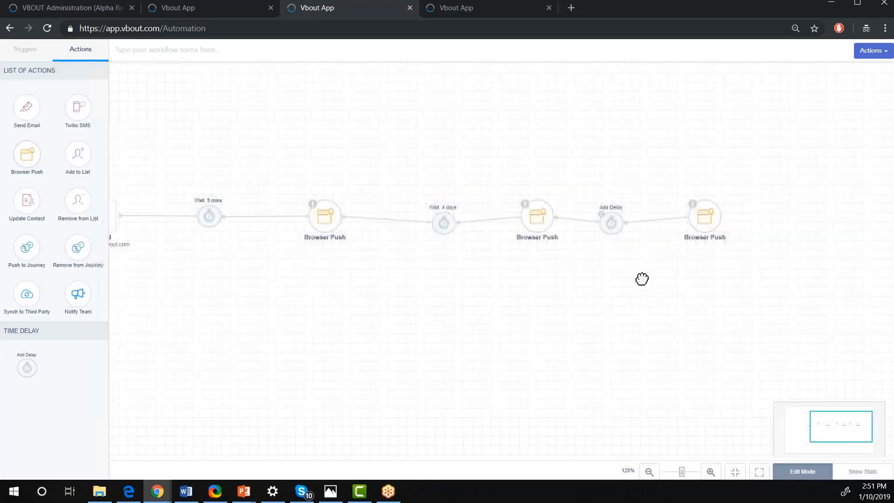
{"action": "left_click_drag", "start_coordinate": [79, 293], "coordinate": [851, 216]}
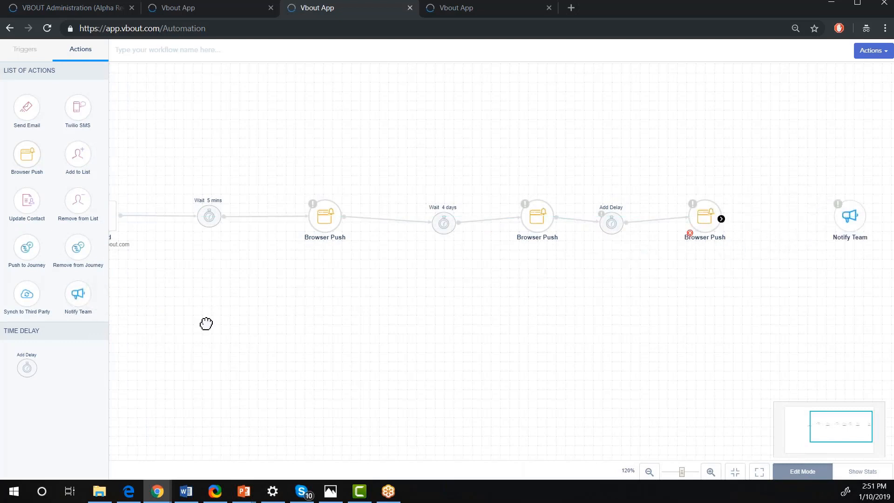
{"action": "left_click_drag", "start_coordinate": [27, 368], "coordinate": [778, 220]}
{"action": "left_click_drag", "start_coordinate": [721, 219], "coordinate": [849, 216]}
Step: Add a condition rule on the connection into Notify Team, using the browser push engagement type Link Clicked
{"action": "double_click", "coordinate": [822, 218]}
{"action": "left_click", "coordinate": [575, 176]}
{"action": "left_click", "coordinate": [356, 199]}
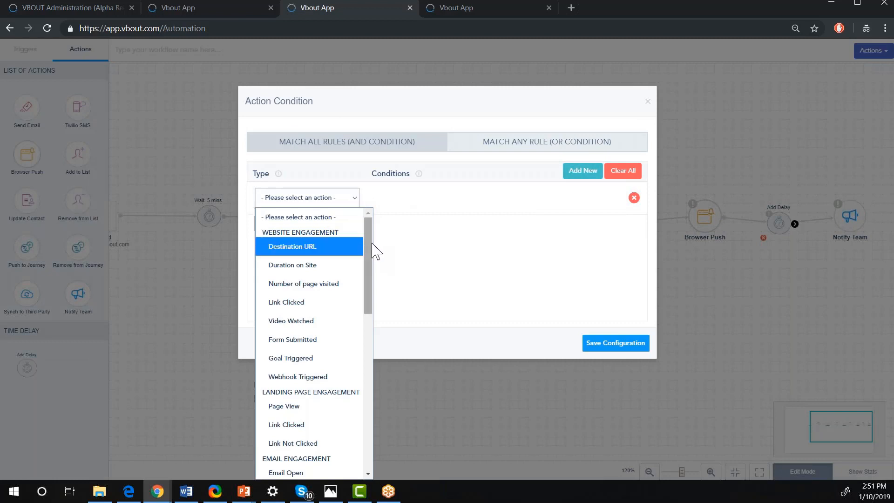
{"action": "left_click_drag", "start_coordinate": [371, 252], "coordinate": [367, 379]}
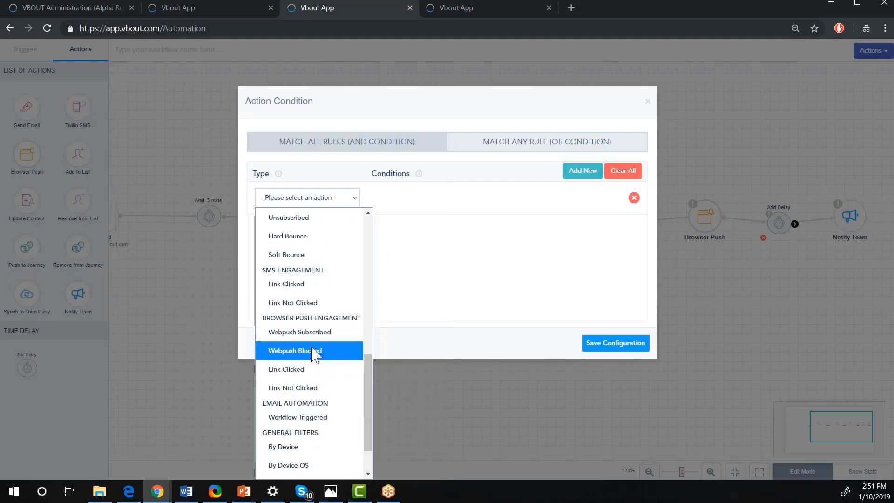
{"action": "left_click", "coordinate": [308, 374]}
Step: Limit the Link Clicked rule to the Browser Push Notification template and its first listed vbout.com/7126 link, and save the condition
{"action": "left_click", "coordinate": [492, 202]}
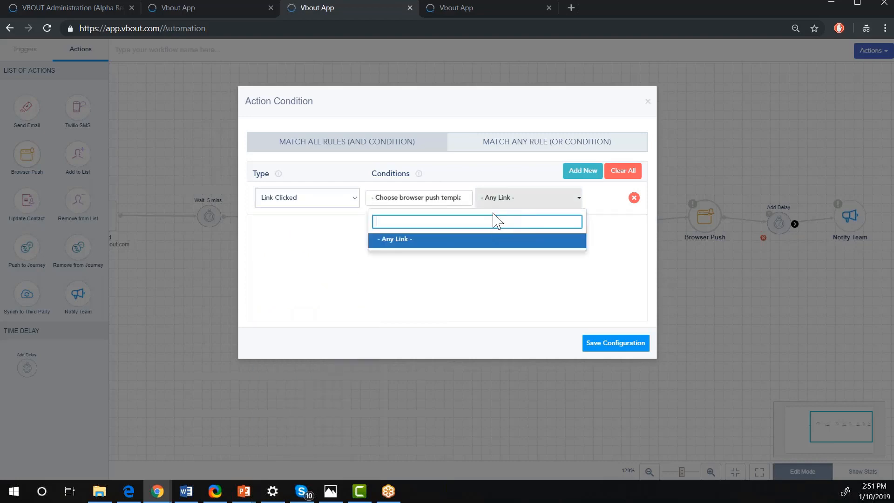
{"action": "left_click", "coordinate": [422, 199]}
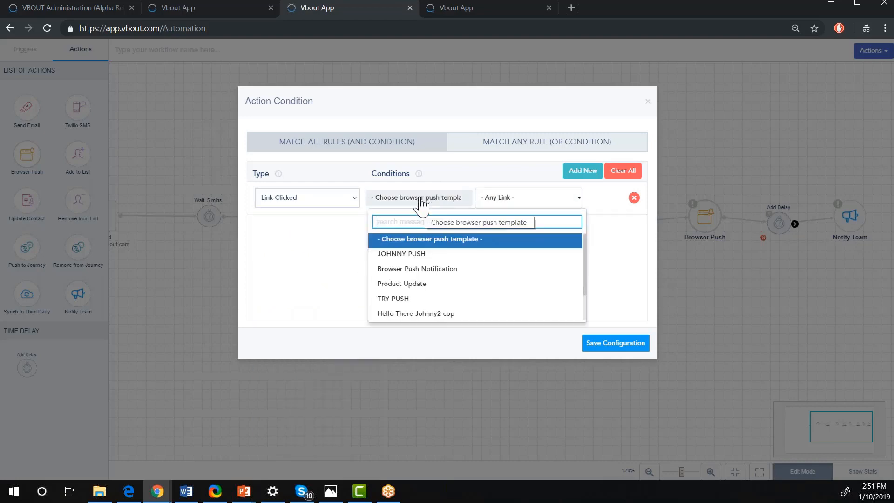
{"action": "left_click", "coordinate": [417, 269]}
{"action": "left_click", "coordinate": [520, 201]}
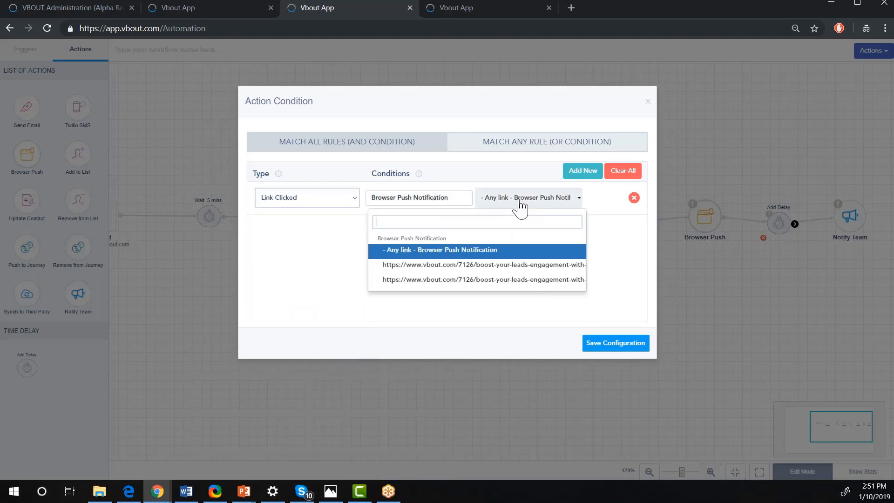
{"action": "left_click", "coordinate": [467, 266]}
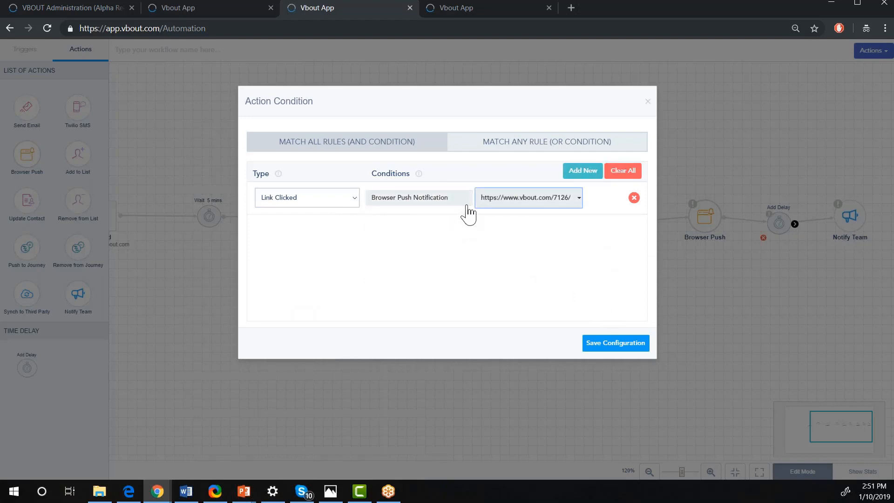
{"action": "left_click", "coordinate": [614, 345]}
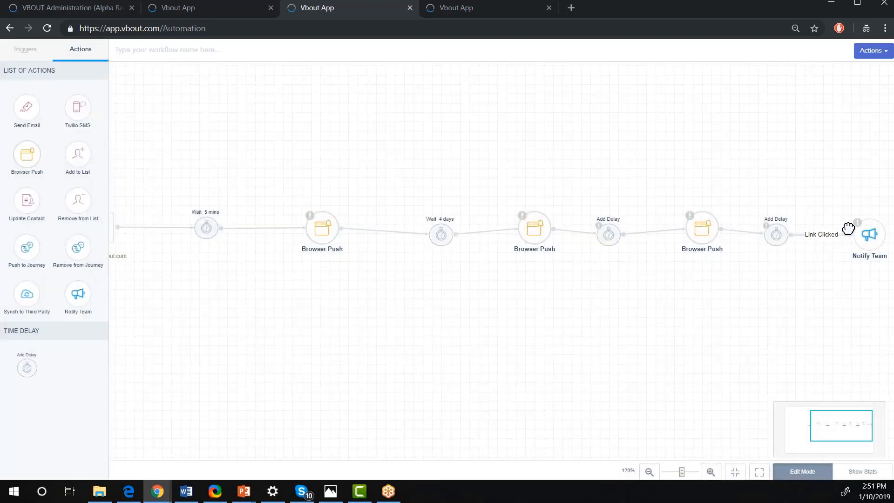
Step: Rearrange the Browser Push, delay and Notify Team nodes to space out the journey on the canvas
{"action": "left_click_drag", "start_coordinate": [257, 286], "coordinate": [158, 197]}
{"action": "left_click_drag", "start_coordinate": [317, 192], "coordinate": [302, 190]}
{"action": "left_click_drag", "start_coordinate": [524, 191], "coordinate": [492, 190]}
{"action": "left_click_drag", "start_coordinate": [611, 196], "coordinate": [588, 196]}
{"action": "left_click_drag", "start_coordinate": [696, 195], "coordinate": [662, 183]}
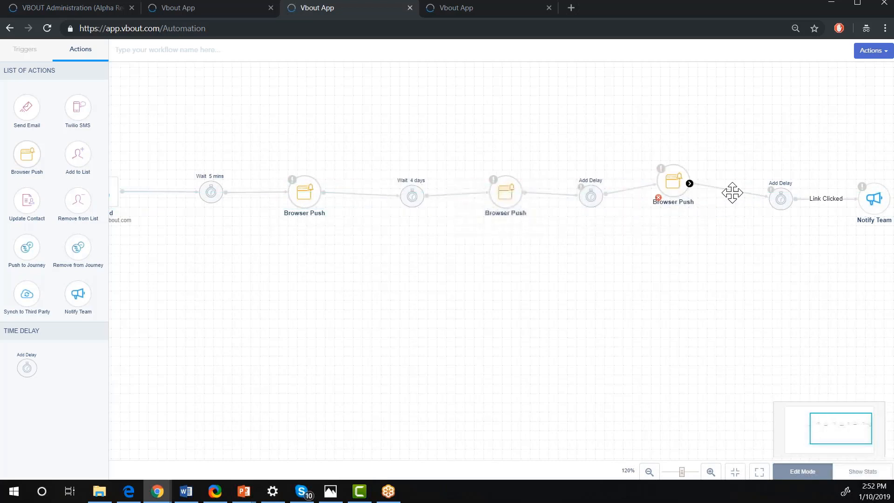
{"action": "left_click_drag", "start_coordinate": [776, 197], "coordinate": [765, 179]}
{"action": "left_click_drag", "start_coordinate": [876, 200], "coordinate": [864, 212]}
Step: Start creating a new browser push template from the first Browser Push action's configuration
{"action": "left_click_drag", "start_coordinate": [419, 287], "coordinate": [441, 219]}
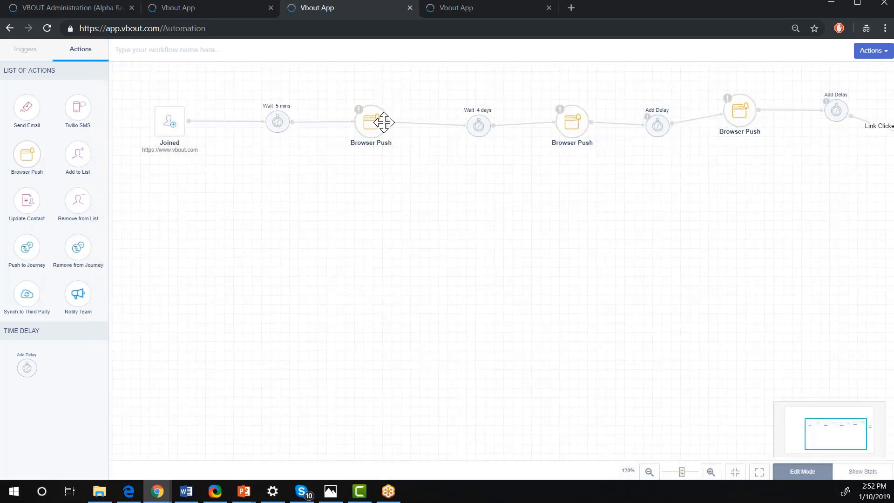
{"action": "left_click_drag", "start_coordinate": [587, 250], "coordinate": [367, 177]}
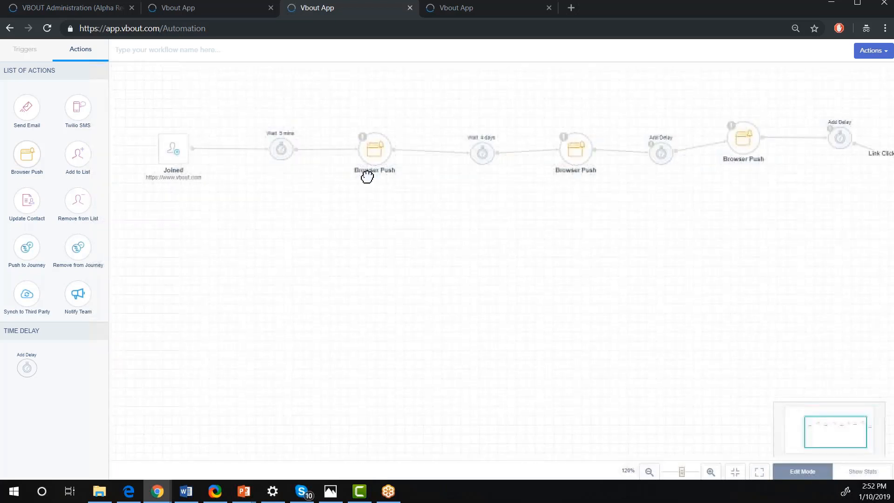
{"action": "left_click", "coordinate": [379, 152]}
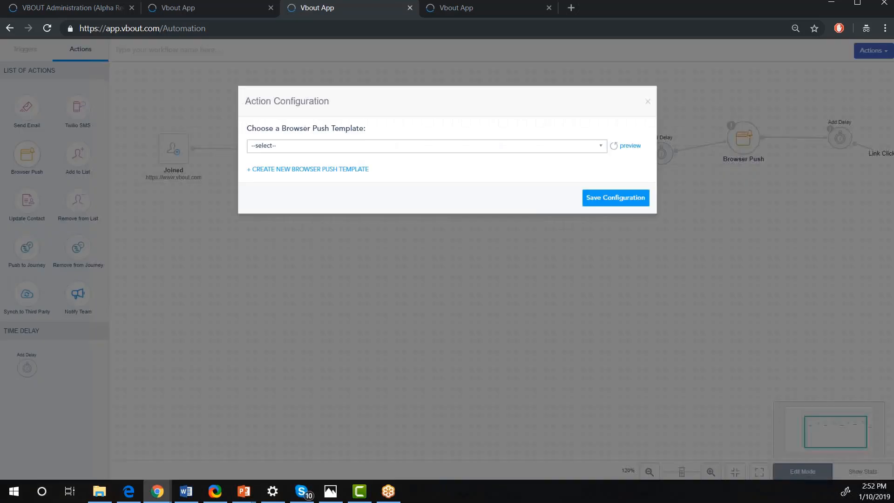
{"action": "left_click", "coordinate": [348, 168]}
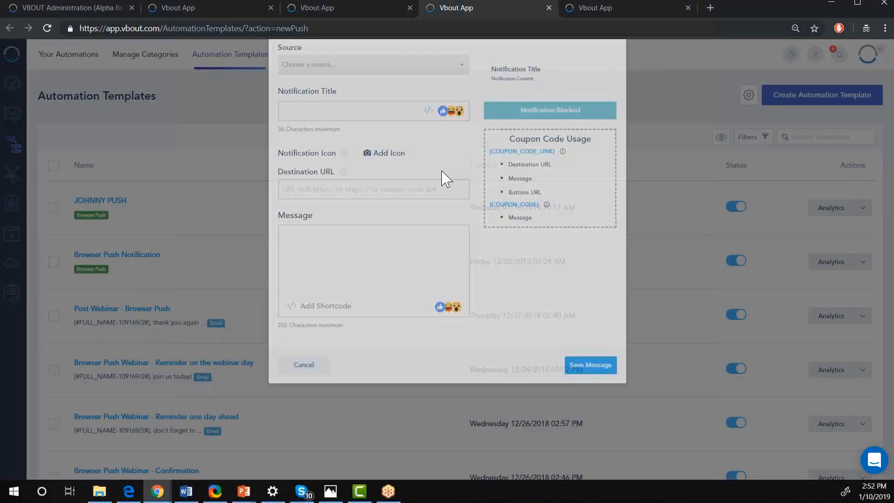
{"action": "left_click", "coordinate": [359, 141]}
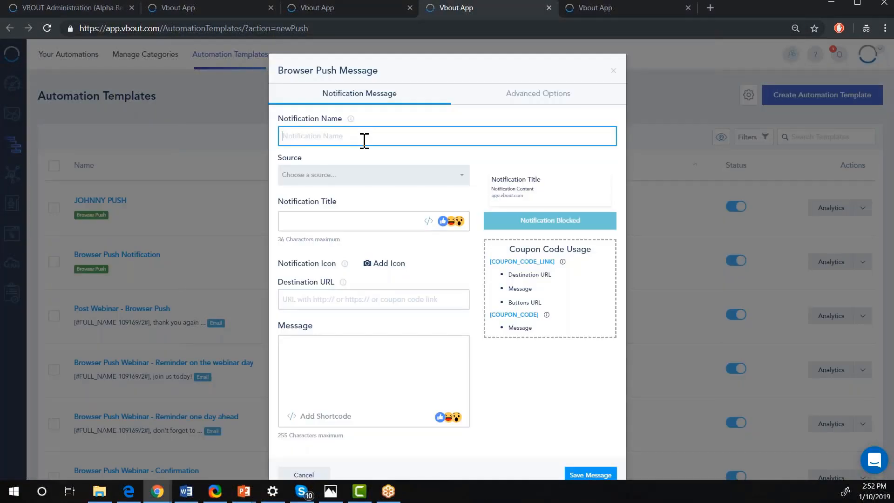
{"action": "type", "text": "Thank you flow #1"}
{"action": "left_click", "coordinate": [447, 176]}
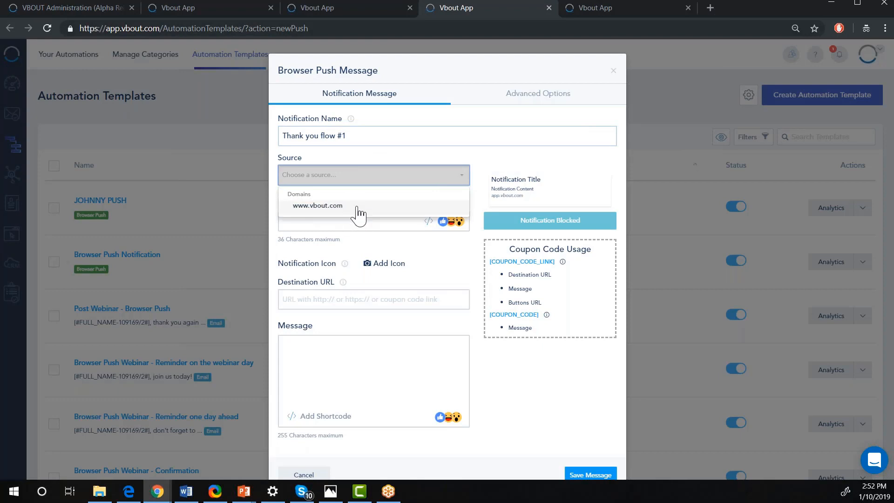
{"action": "left_click", "coordinate": [332, 207]}
{"action": "left_click", "coordinate": [332, 224]}
{"action": "left_click_drag", "start_coordinate": [338, 230], "coordinate": [269, 223]}
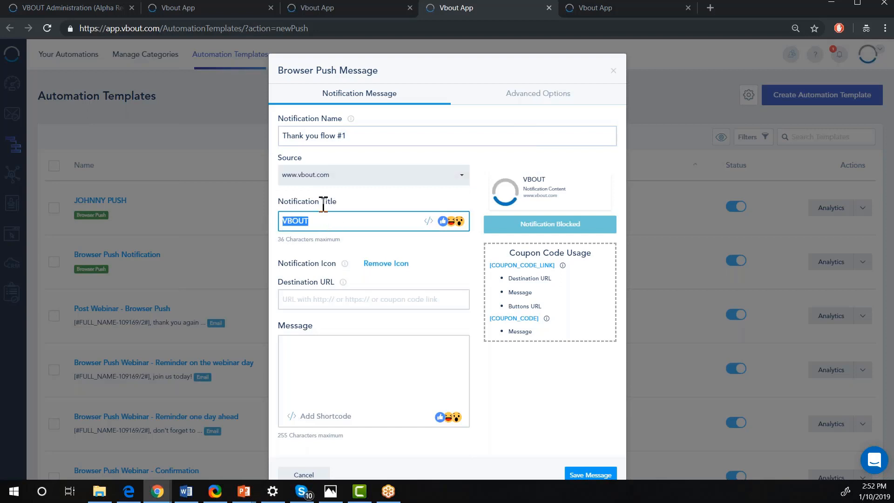
{"action": "type", "text": "Thank you!"}
{"action": "left_click", "coordinate": [365, 300]}
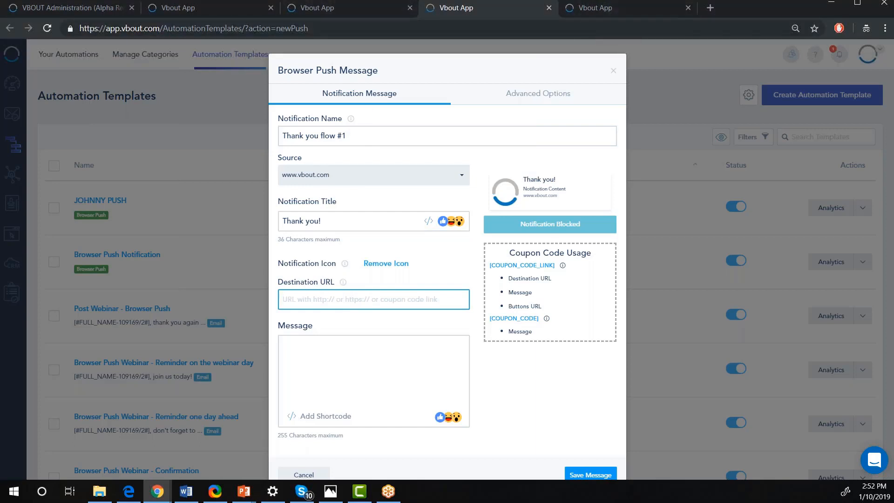
{"action": "type", "text": "https://www.vbout.com/thank-you"}
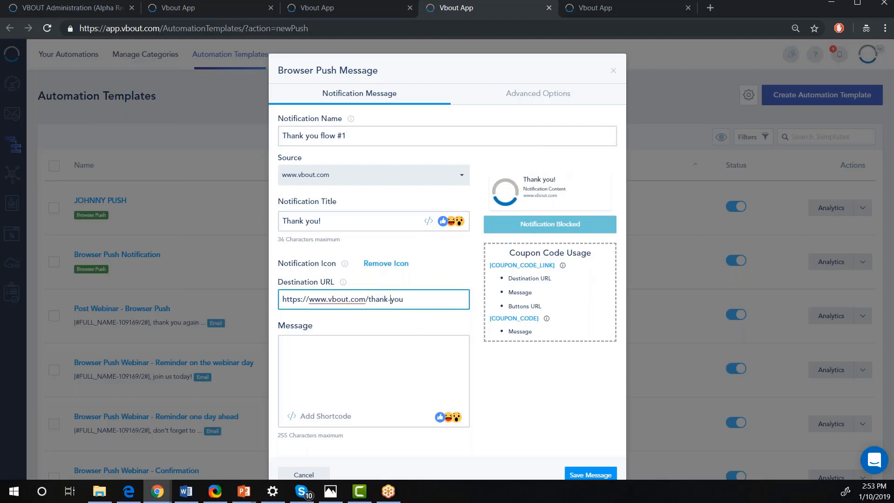
Step: Write the message "Thank you for attending our webinar." with "Click here to download the recording." on the next line
{"action": "left_click", "coordinate": [409, 345]}
{"action": "type", "text": "Thank you for at"}
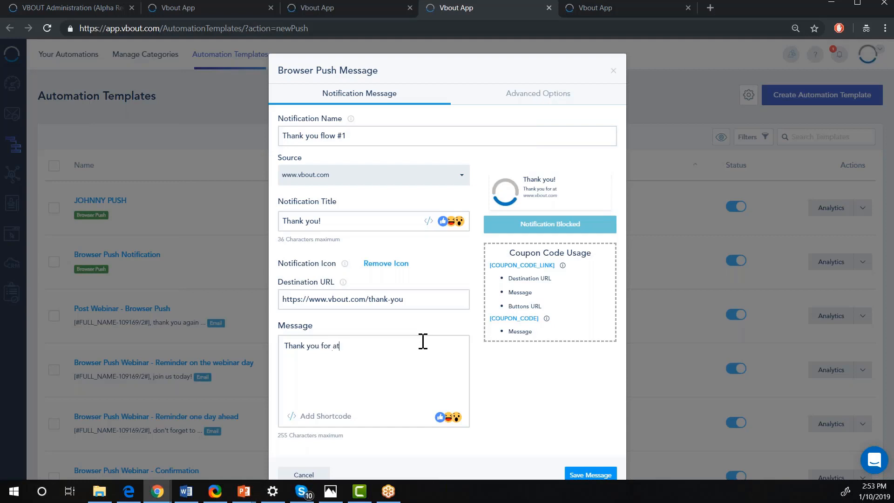
{"action": "type", "text": "webin"}
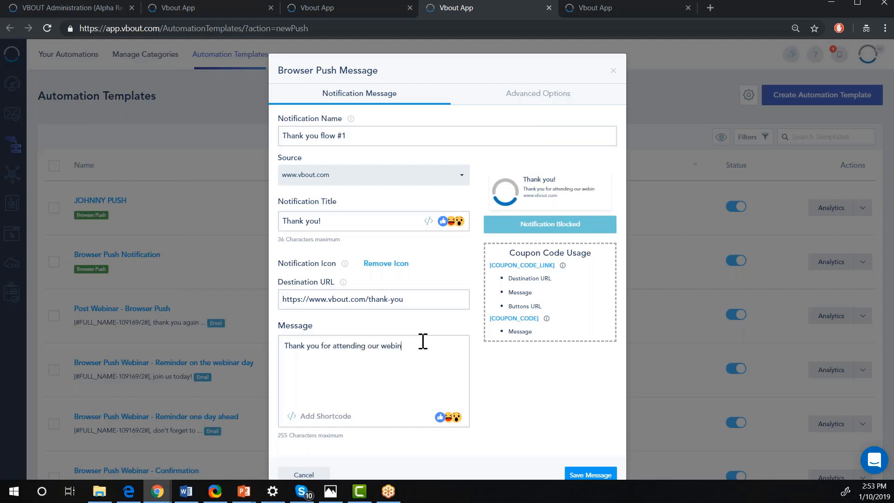
{"action": "type", "text": "ar. Click here to download the recording."}
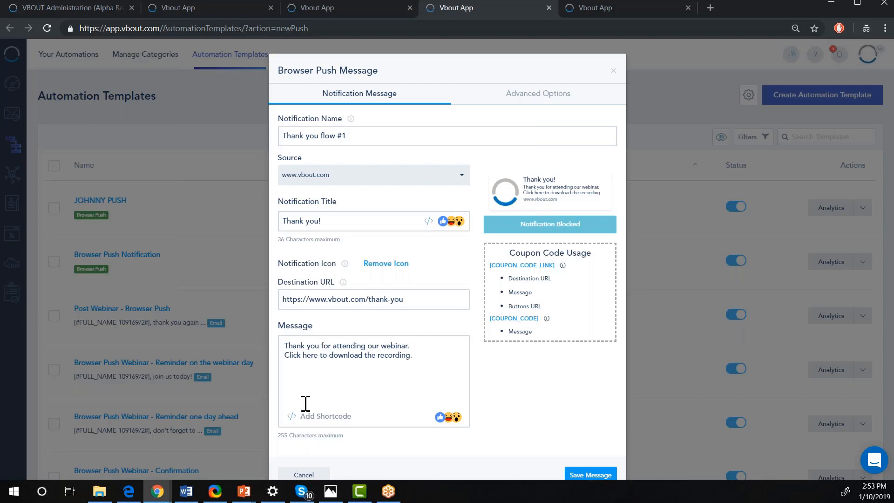
Step: Insert the Newsletter list's first-name shortcode at the end of the message and edit it to [#PROPER FIRSTNAME/2#]
{"action": "left_click", "coordinate": [297, 419]}
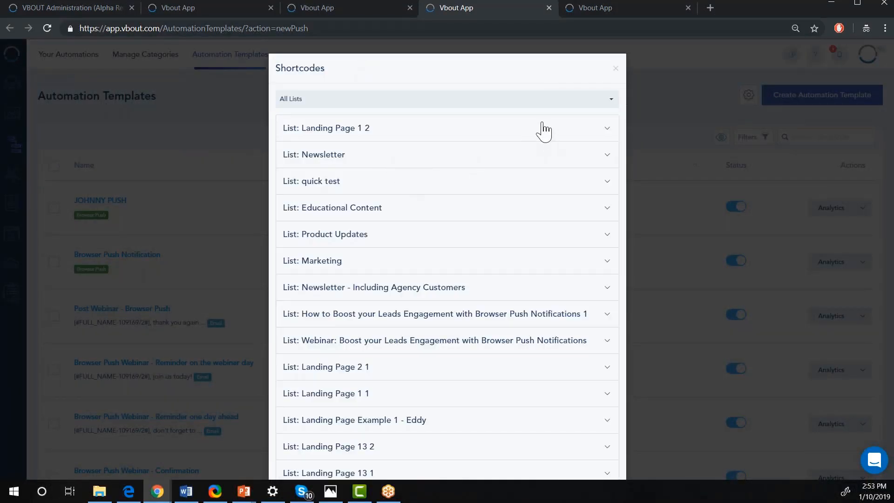
{"action": "left_click_drag", "start_coordinate": [600, 131], "coordinate": [611, 164]}
{"action": "left_click", "coordinate": [608, 156]}
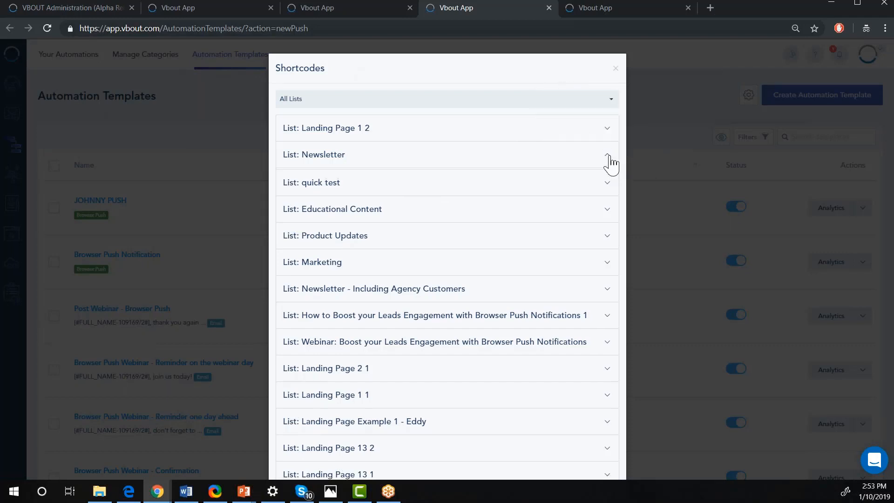
{"action": "left_click", "coordinate": [292, 180]}
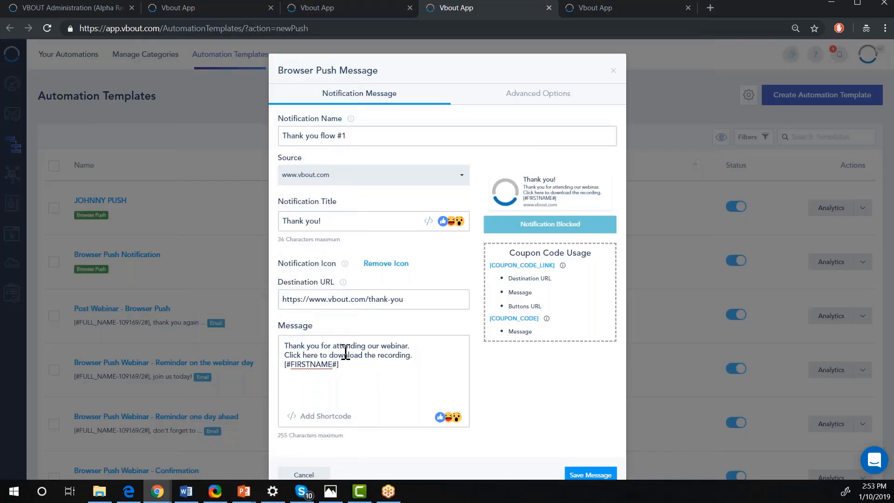
{"action": "left_click_drag", "start_coordinate": [333, 364], "coordinate": [297, 364]}
{"action": "left_click", "coordinate": [290, 364]}
{"action": "type", "text": "PROPER"}
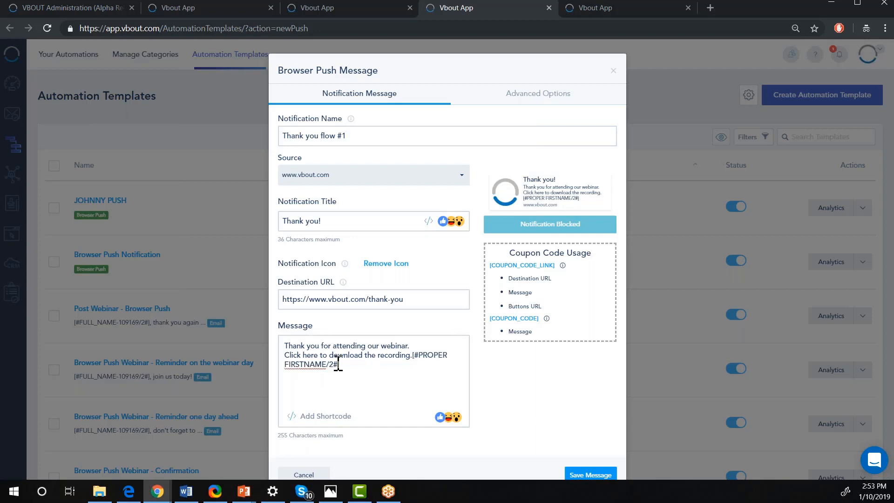
Step: Move the shortcode to follow "Thank you" in the message and add a friend fallback, making it [#PROPER FIRSTNAME/2|*friend*#]
{"action": "left_click_drag", "start_coordinate": [414, 355], "coordinate": [417, 368]}
{"action": "key", "text": "ctrl+c"}
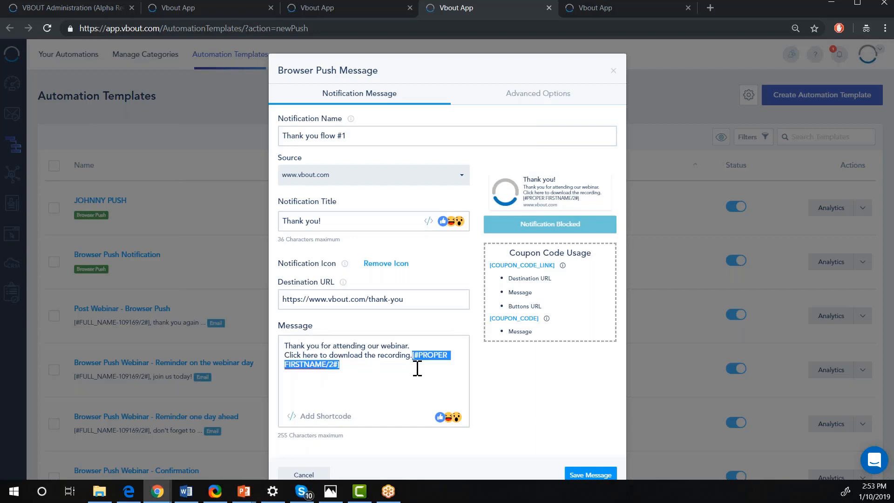
{"action": "key", "text": "BackSpace"}
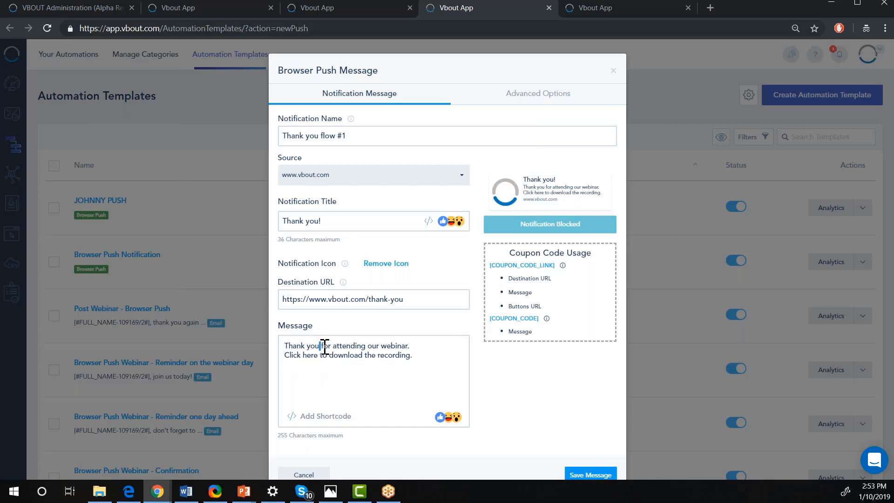
{"action": "key", "text": "ctrl+v"}
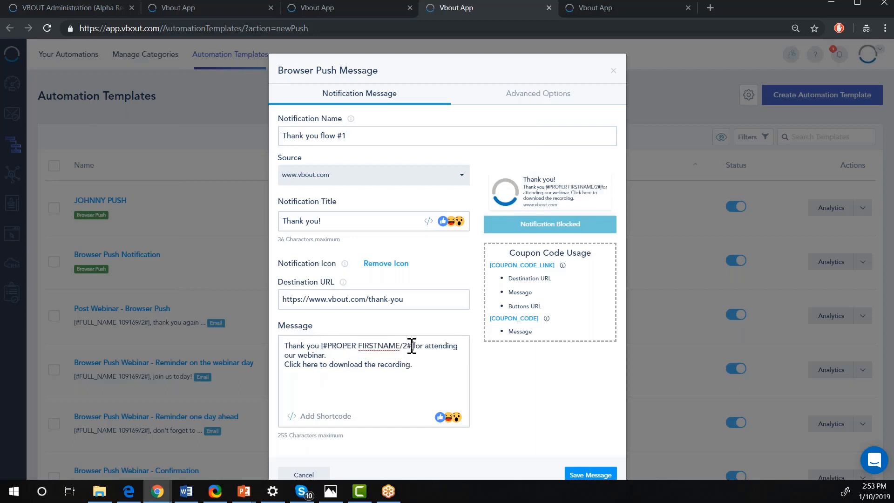
{"action": "type", "text": "|*"}
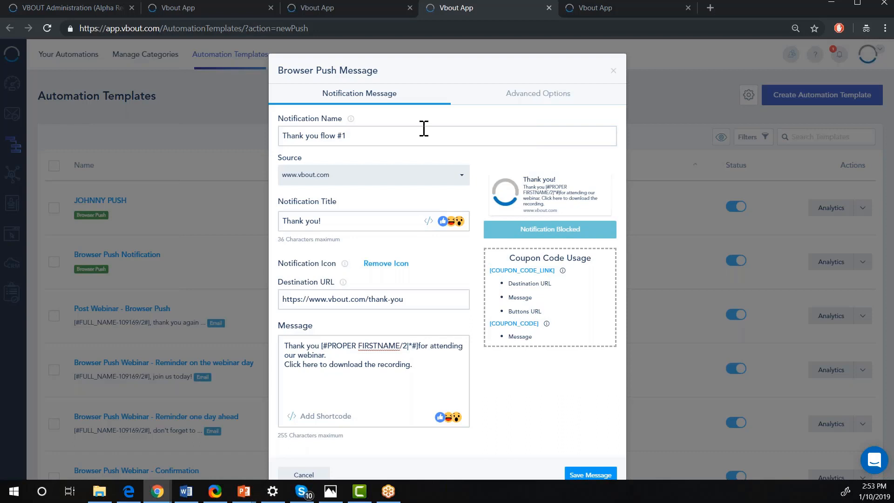
{"action": "type", "text": "friend"}
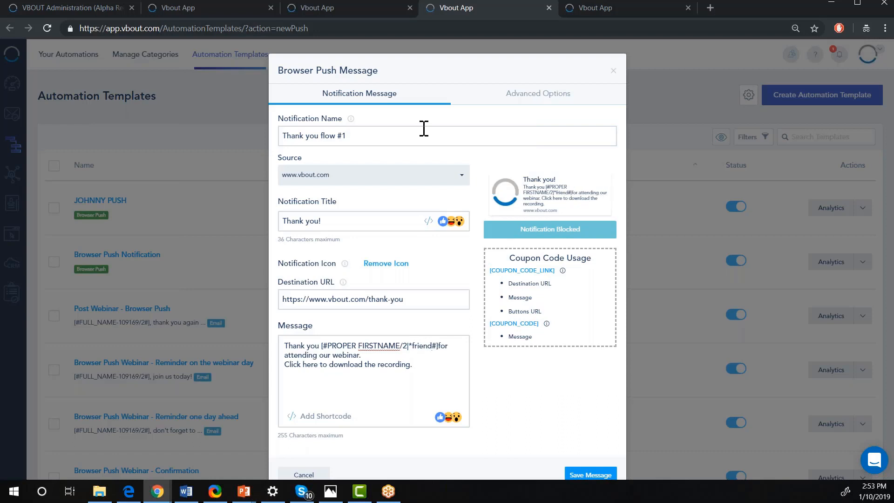
{"action": "type", "text": "*#]"}
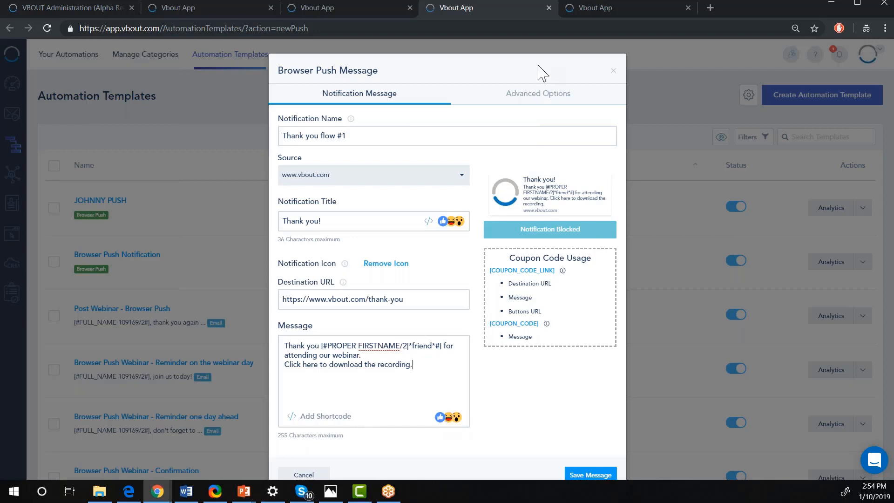
Step: Enable one action button in the push's advanced options and label it with a clapping-hands emoji, leaving its URL empty
{"action": "left_click", "coordinate": [550, 99]}
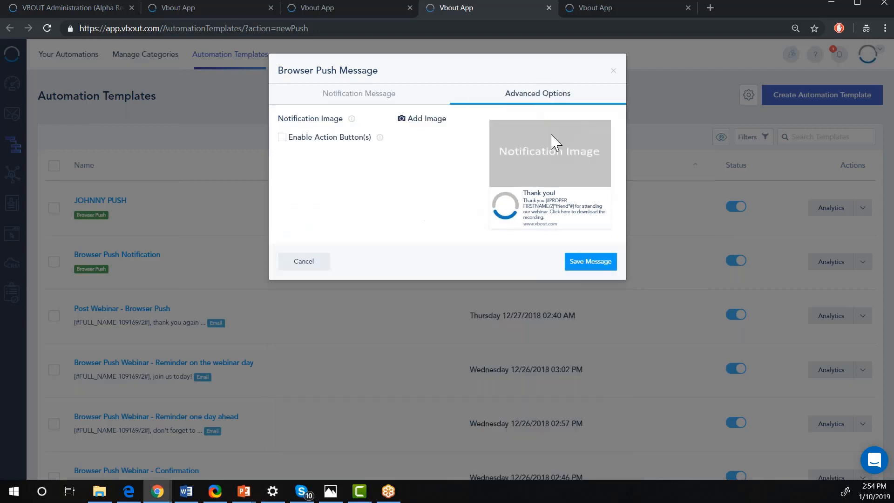
{"action": "left_click_drag", "start_coordinate": [426, 120], "coordinate": [429, 159]}
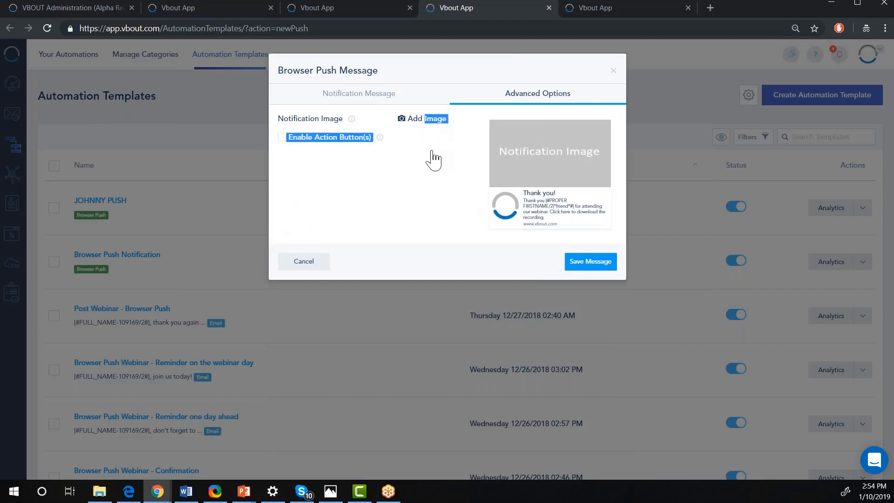
{"action": "left_click", "coordinate": [282, 138]}
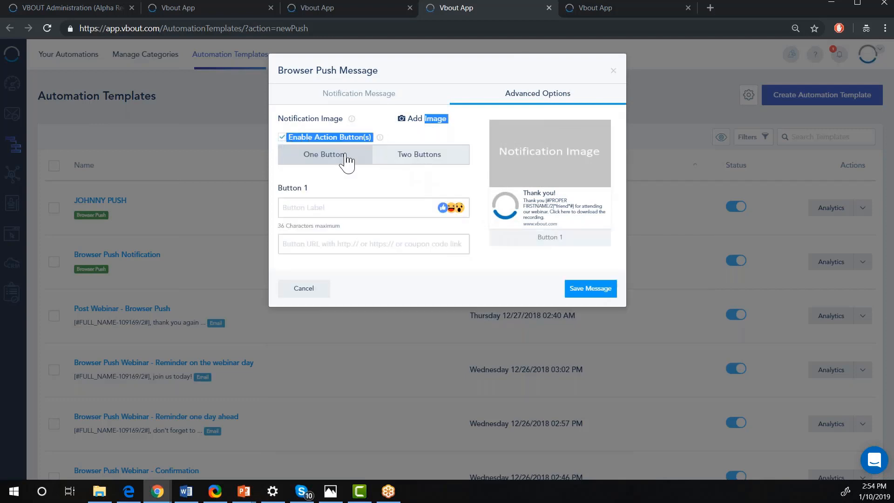
{"action": "left_click", "coordinate": [315, 210]}
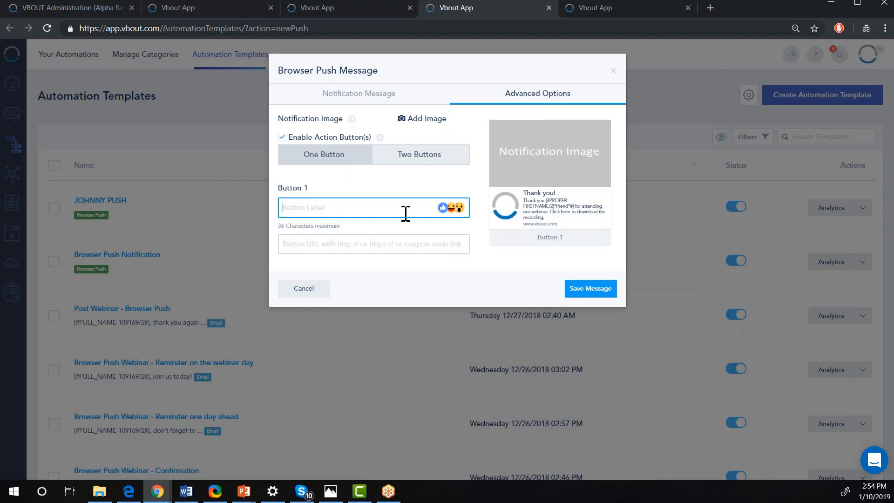
{"action": "left_click", "coordinate": [451, 208]}
{"action": "left_click", "coordinate": [347, 264]}
{"action": "left_click", "coordinate": [315, 245]}
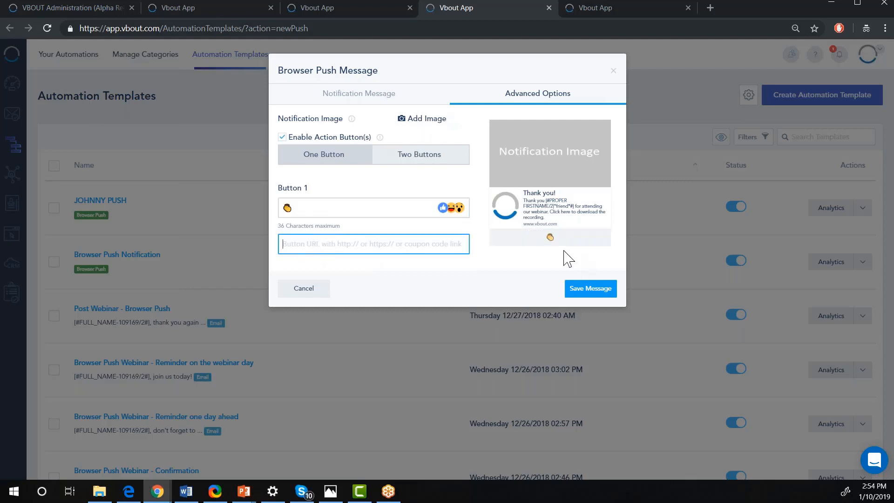
{"action": "left_click", "coordinate": [517, 268]}
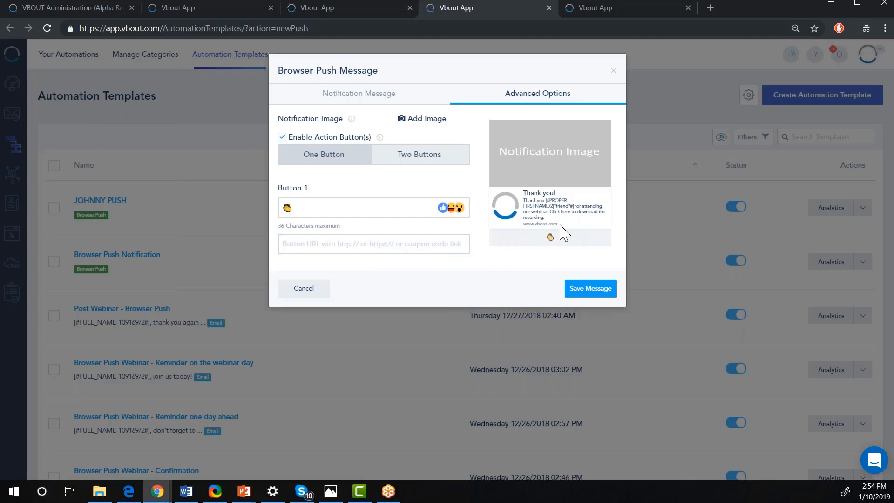
{"action": "mouse_move", "coordinate": [545, 200]}
{"action": "left_mouse_down"}
{"action": "mouse_move", "coordinate": [567, 205]}
{"action": "mouse_move", "coordinate": [550, 203]}
{"action": "left_mouse_up"}
{"action": "right_click", "coordinate": [564, 208]}
{"action": "left_click", "coordinate": [550, 214]}
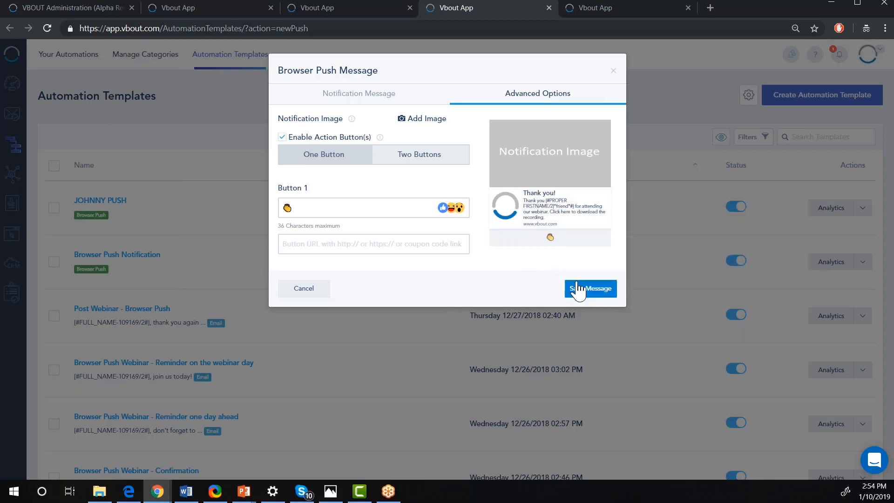
Step: Extend the notification name to "Thank you flow #1 - EXAMPLE" and try to save the message
{"action": "left_click", "coordinate": [390, 100]}
{"action": "left_click", "coordinate": [404, 135]}
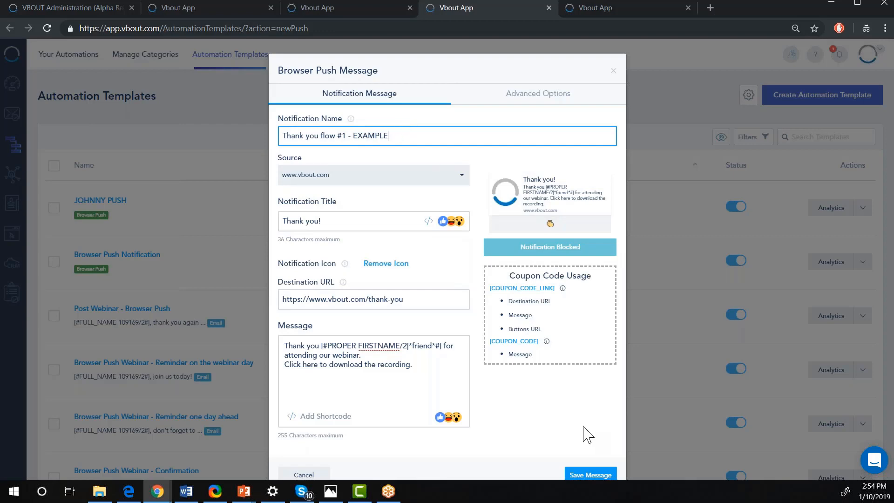
{"action": "scroll", "coordinate": [588, 426], "scroll_direction": "down", "scroll_amount": 1}
{"action": "left_click", "coordinate": [596, 448]}
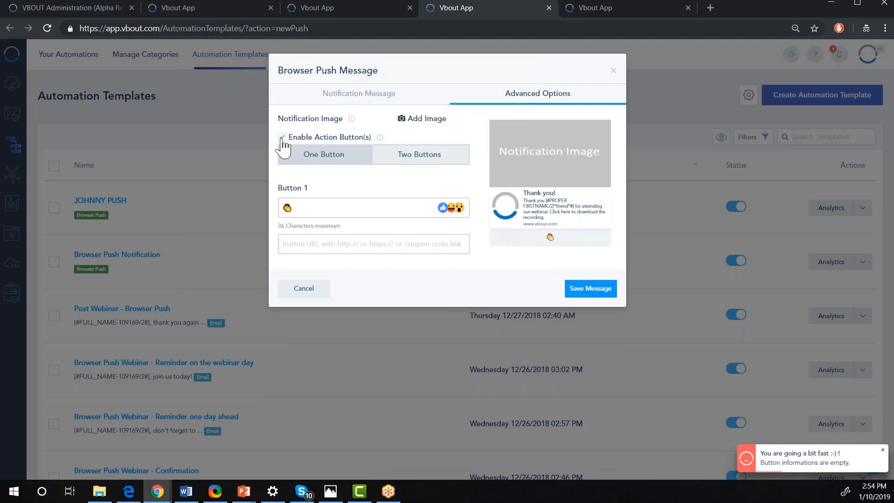
Step: Disable the action buttons in the advanced options and save the push message
{"action": "left_click", "coordinate": [331, 207]}
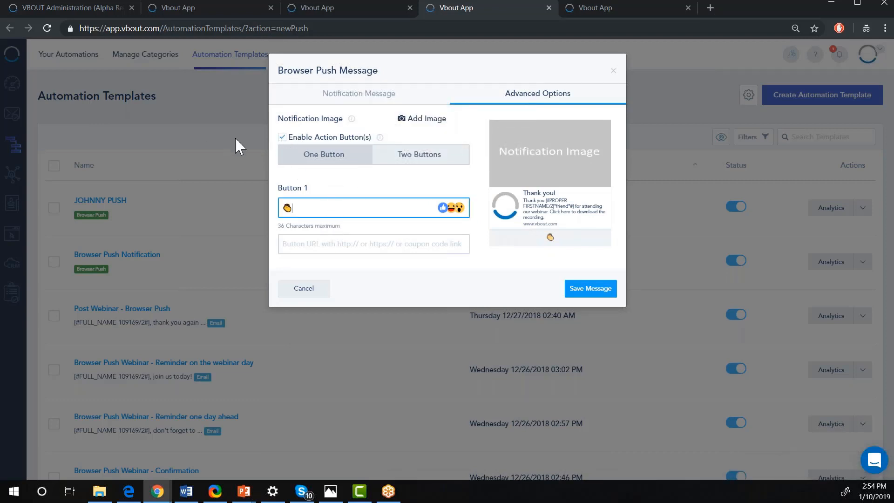
{"action": "left_click", "coordinate": [282, 136]}
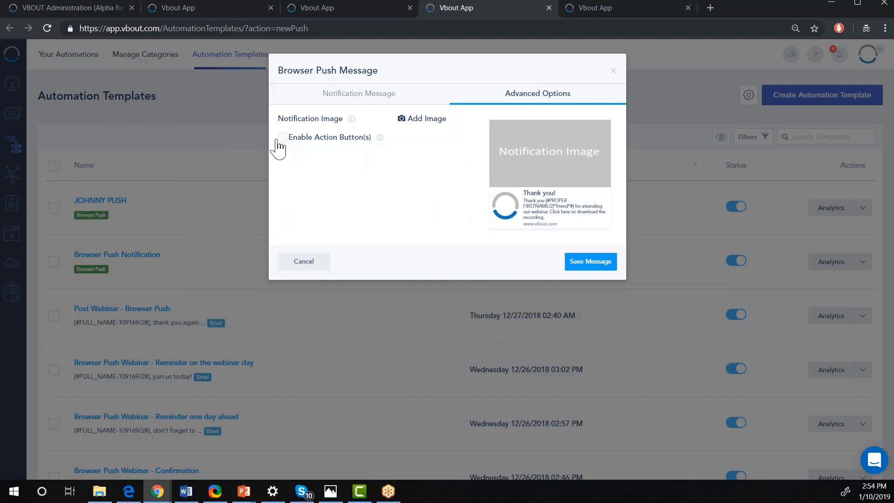
{"action": "left_click", "coordinate": [595, 262]}
{"action": "left_click", "coordinate": [446, 214]}
Step: Return to the journey, assign the template "Thank you flow #1 - EXAMPLE" to the first Browser Push action and save its configuration
{"action": "left_click", "coordinate": [296, 5]}
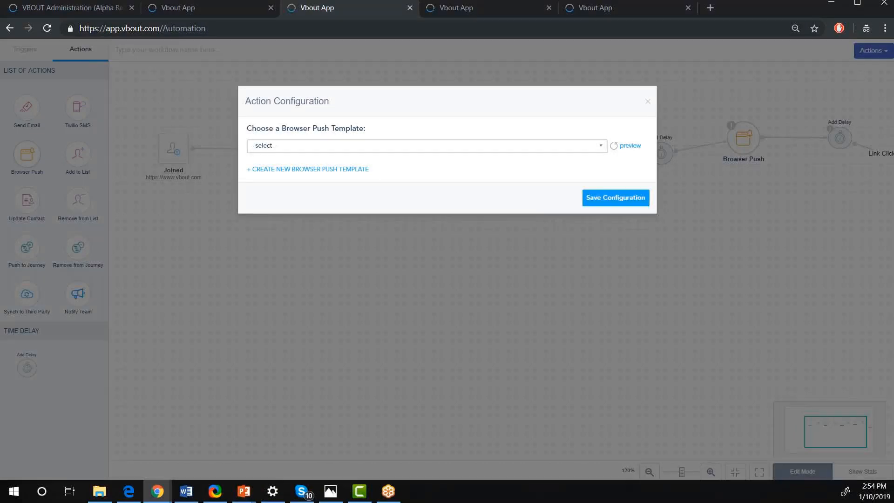
{"action": "left_click", "coordinate": [476, 147]}
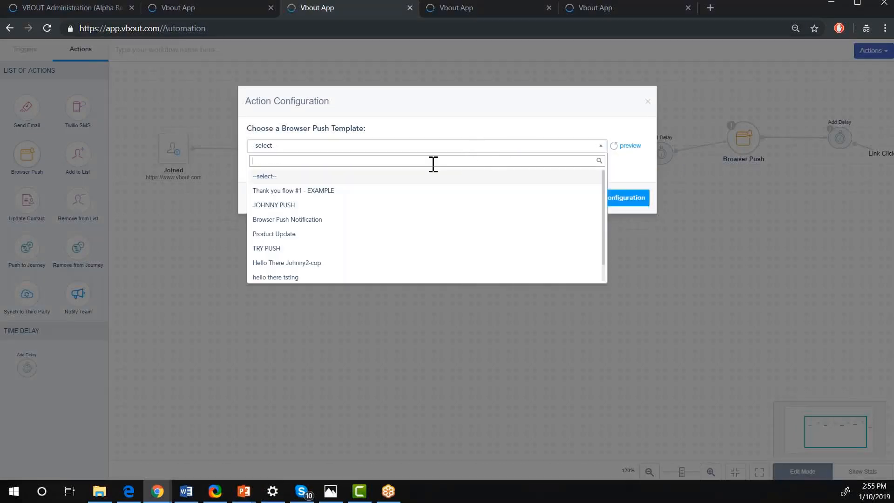
{"action": "left_click", "coordinate": [296, 192]}
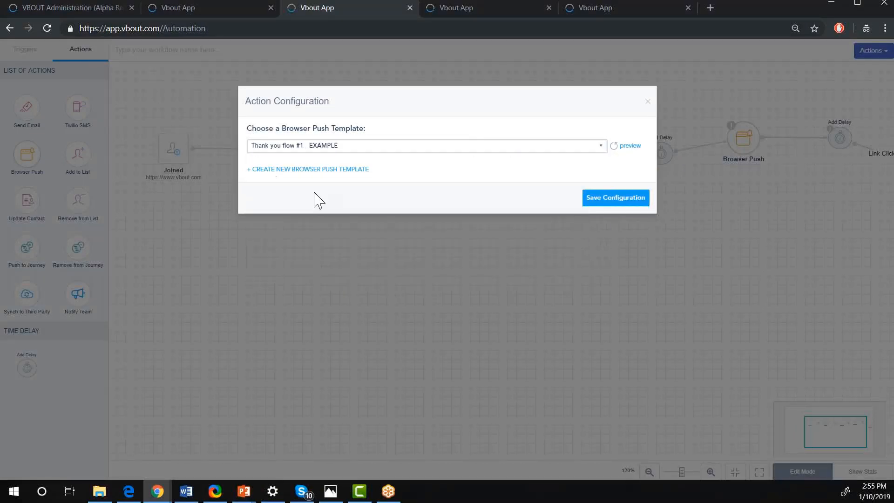
{"action": "left_click", "coordinate": [629, 200]}
{"action": "left_click_drag", "start_coordinate": [635, 200], "coordinate": [433, 200]}
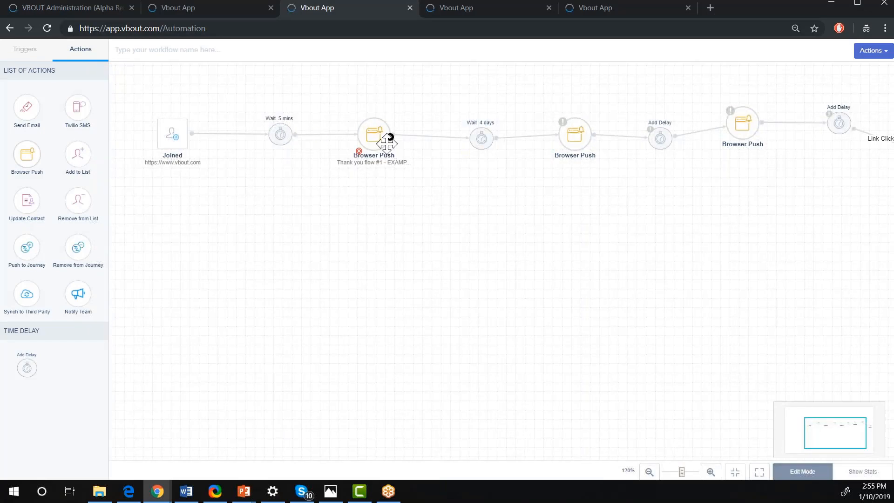
Step: Branch a new time delay off the first Browser Push action and connect it to a new Browser Push action
{"action": "left_click_drag", "start_coordinate": [28, 370], "coordinate": [487, 193]}
{"action": "left_click_drag", "start_coordinate": [390, 137], "coordinate": [494, 201]}
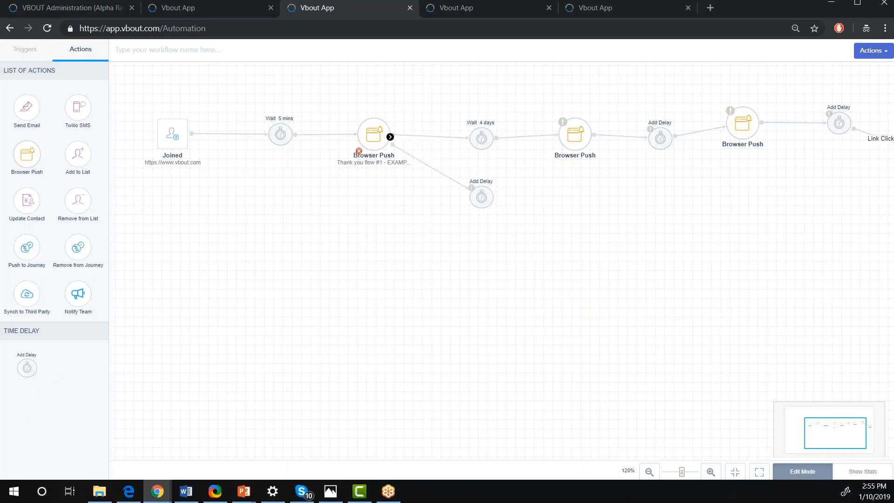
{"action": "left_click_drag", "start_coordinate": [27, 154], "coordinate": [563, 233]}
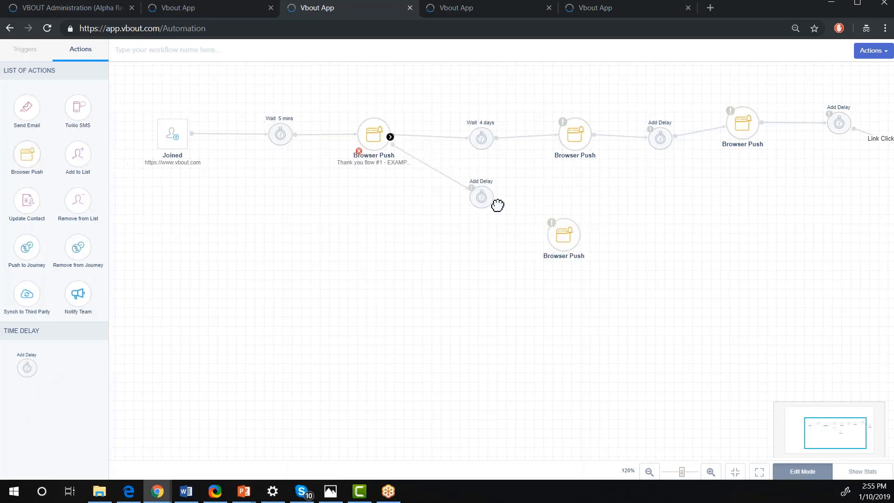
{"action": "left_click_drag", "start_coordinate": [496, 199], "coordinate": [563, 233]}
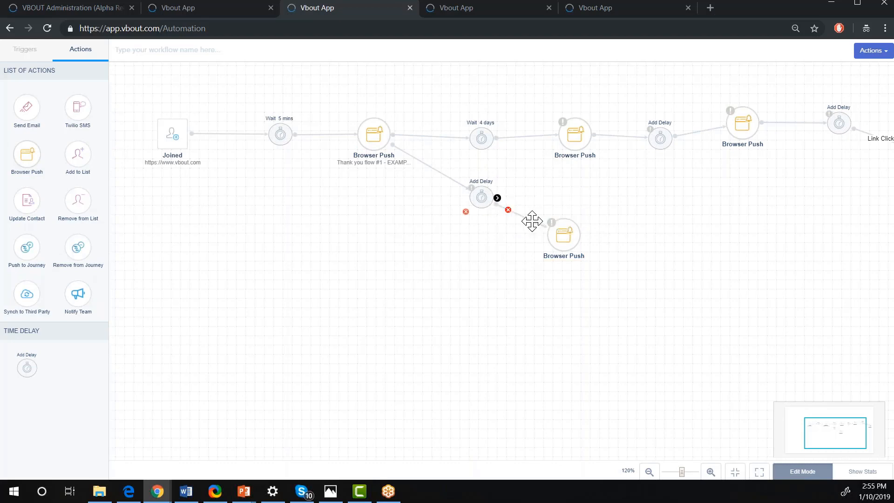
Step: Add a By Device OS condition set to Mobile - iPhone on the connection between the branch's delay and its Browser Push, and save it
{"action": "left_click", "coordinate": [532, 220]}
{"action": "left_click", "coordinate": [566, 176]}
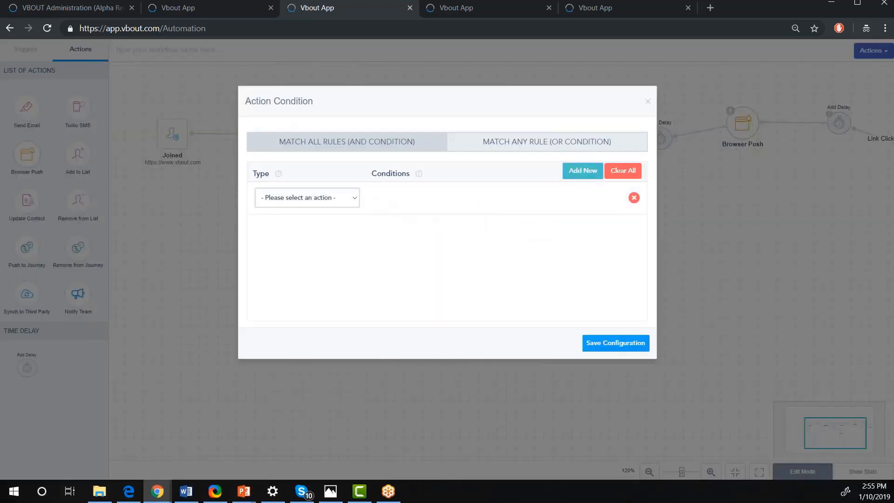
{"action": "left_click", "coordinate": [356, 198]}
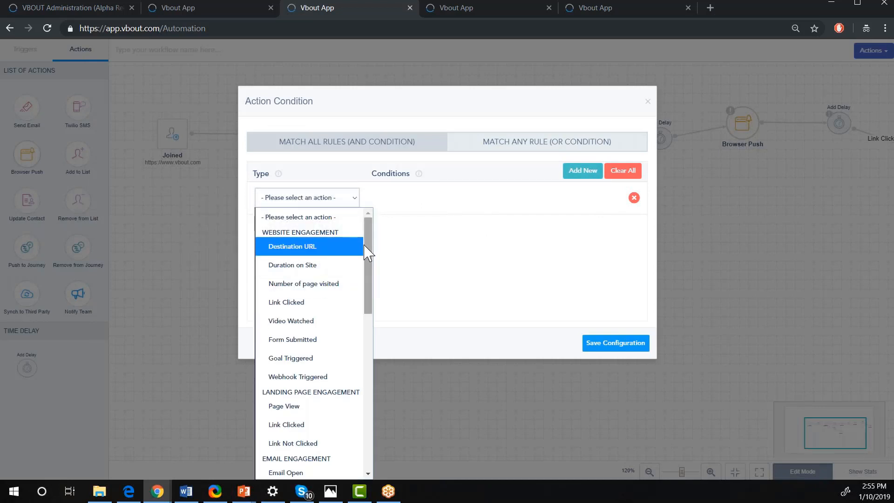
{"action": "left_click_drag", "start_coordinate": [365, 246], "coordinate": [377, 329]}
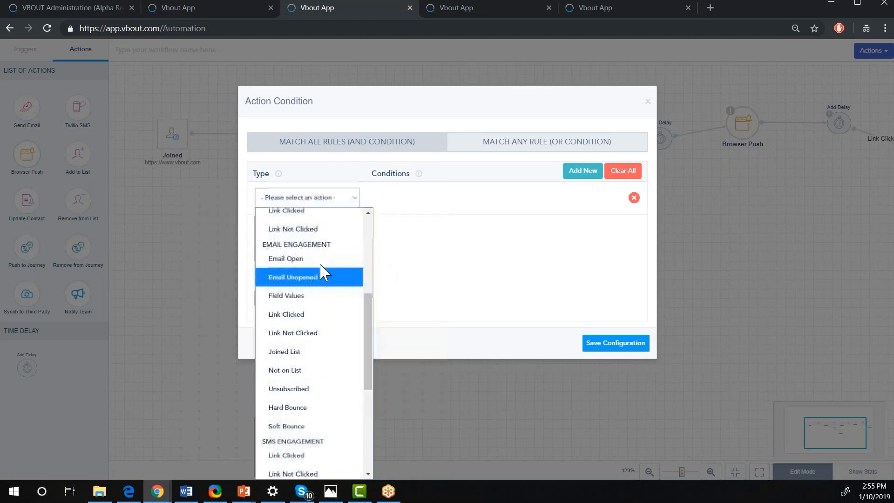
{"action": "left_click_drag", "start_coordinate": [371, 309], "coordinate": [368, 407]}
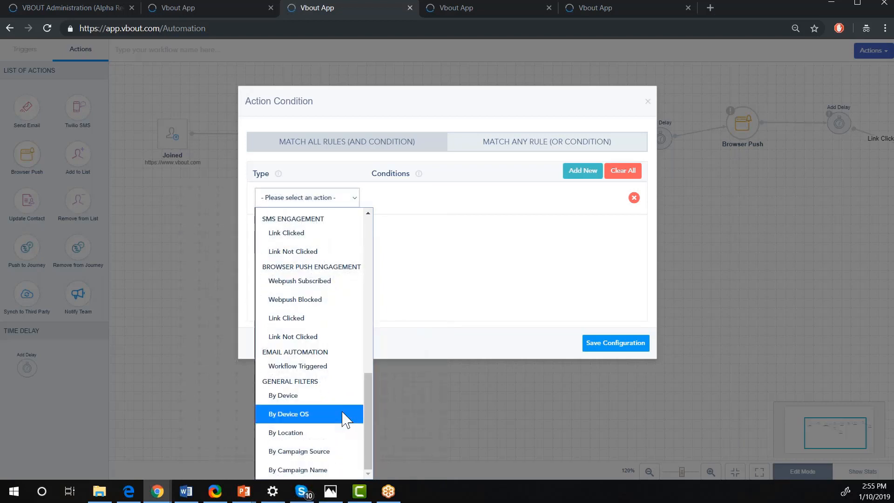
{"action": "left_click", "coordinate": [343, 420]}
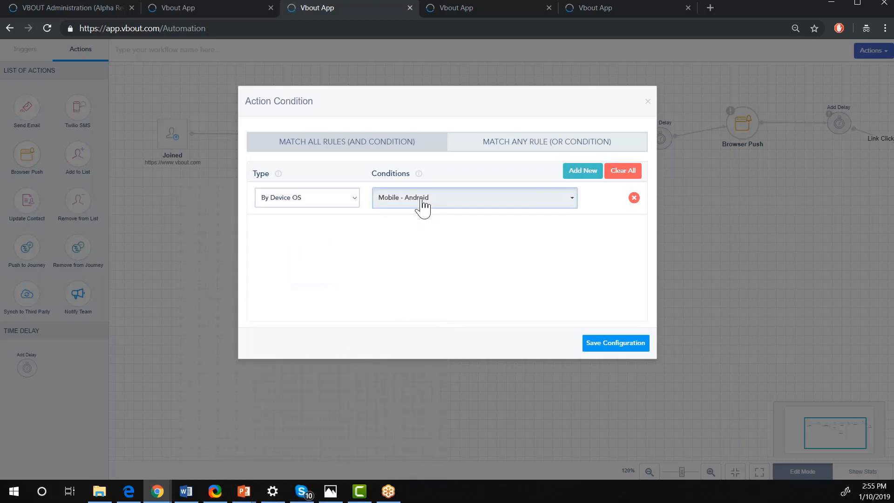
{"action": "left_click", "coordinate": [423, 204]}
{"action": "left_click", "coordinate": [435, 279]}
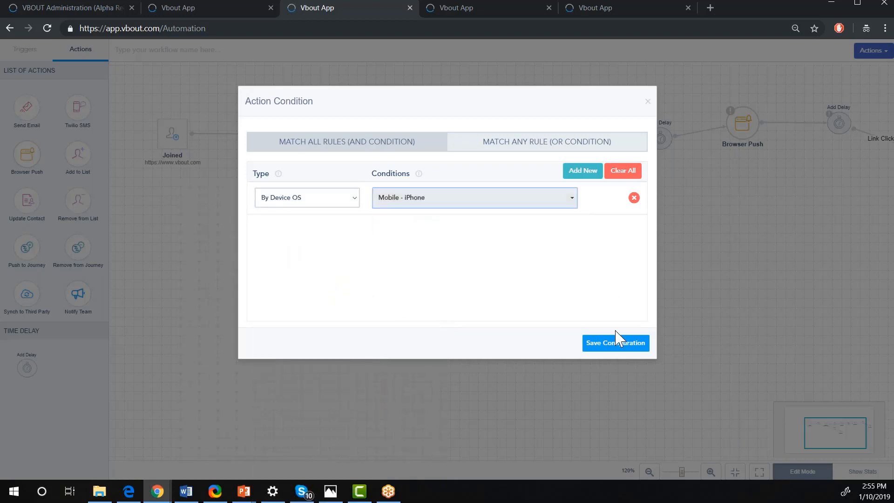
{"action": "left_click", "coordinate": [610, 345]}
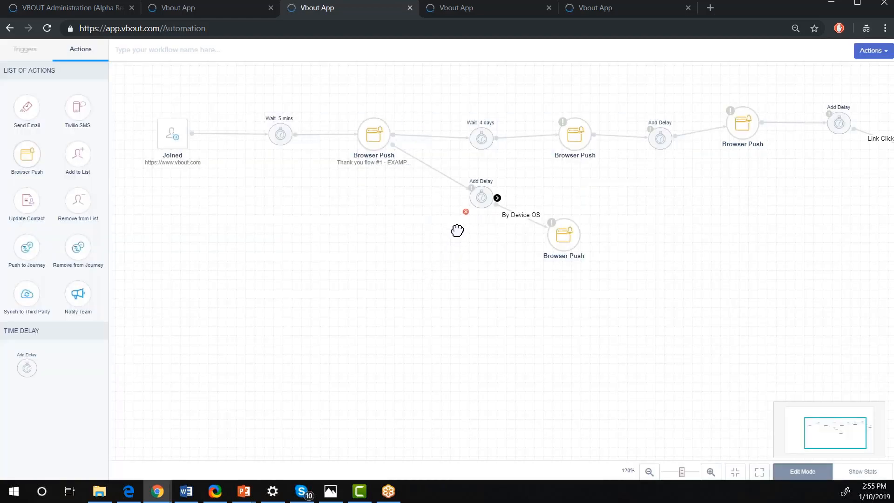
Step: Reload the automation page, discarding the unsaved journey, to get back to the list of customer journeys
{"action": "left_click", "coordinate": [274, 27]}
{"action": "left_click", "coordinate": [339, 27]}
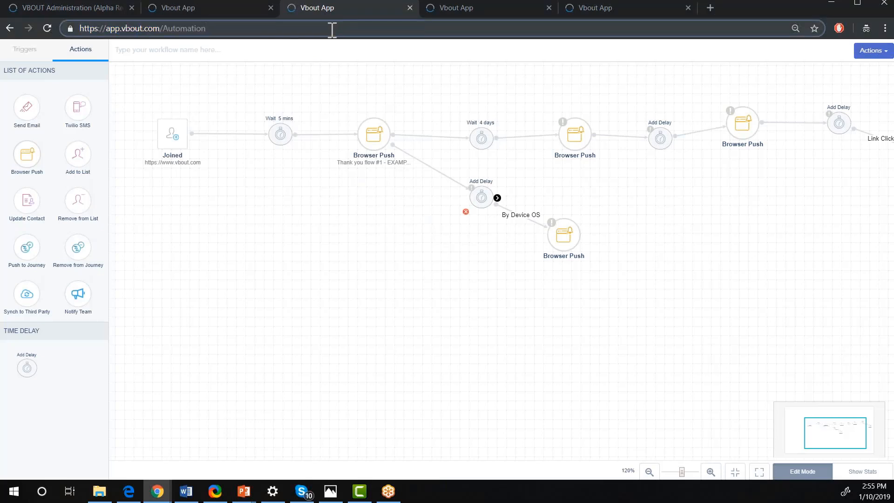
{"action": "key", "text": "Return"}
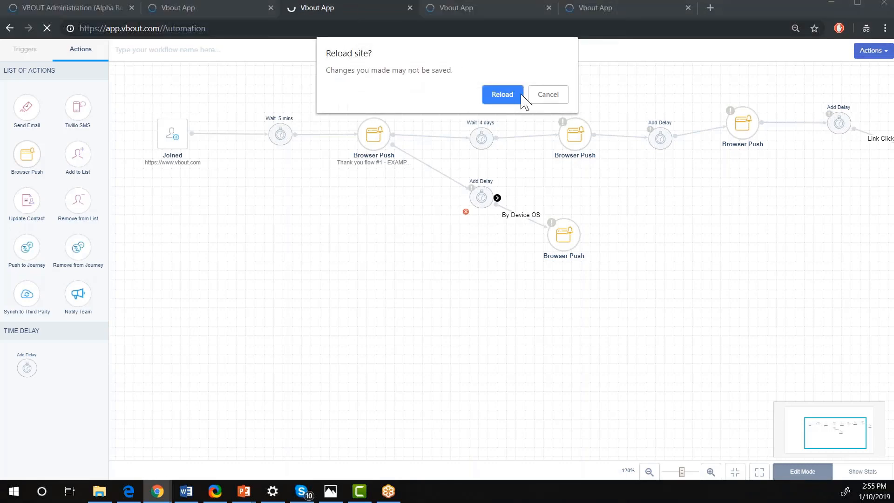
{"action": "left_click", "coordinate": [519, 96]}
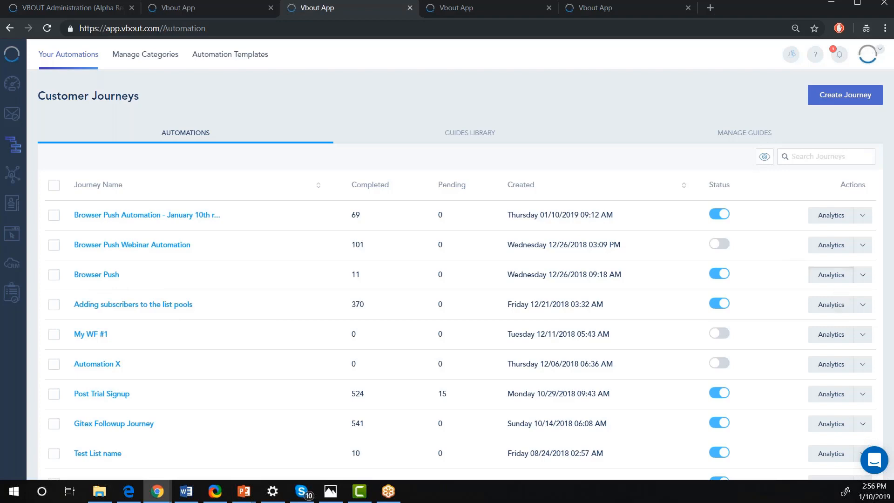
Step: Open the analytics of the "Browser Push" journey and examine its overall stats, URL click counter and push recipients
{"action": "left_click", "coordinate": [831, 274]}
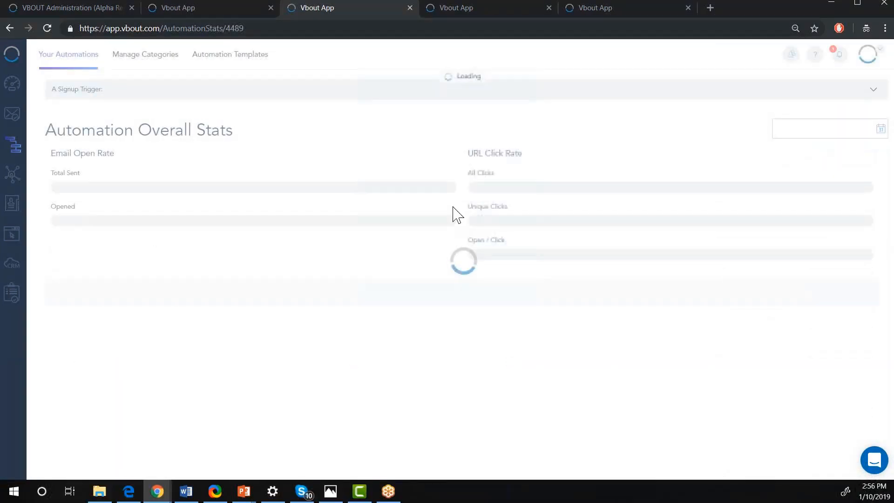
{"action": "scroll", "coordinate": [509, 249], "scroll_direction": "down", "scroll_amount": 2}
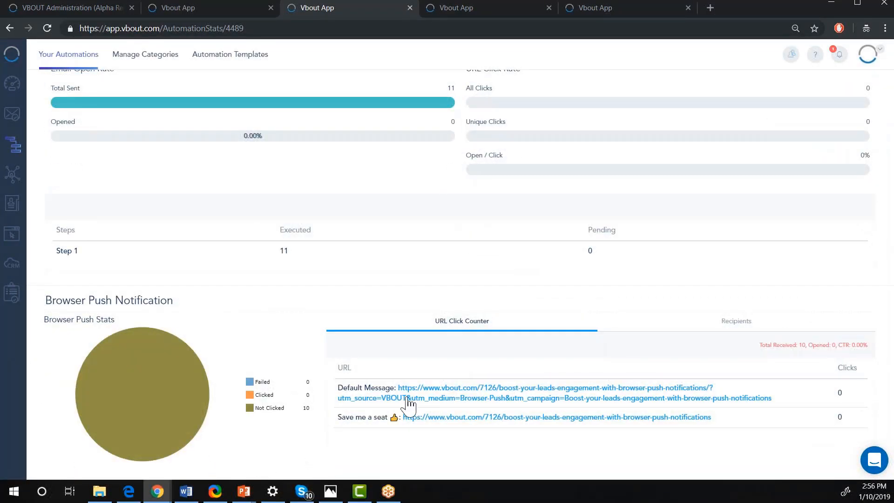
{"action": "left_click", "coordinate": [735, 327]}
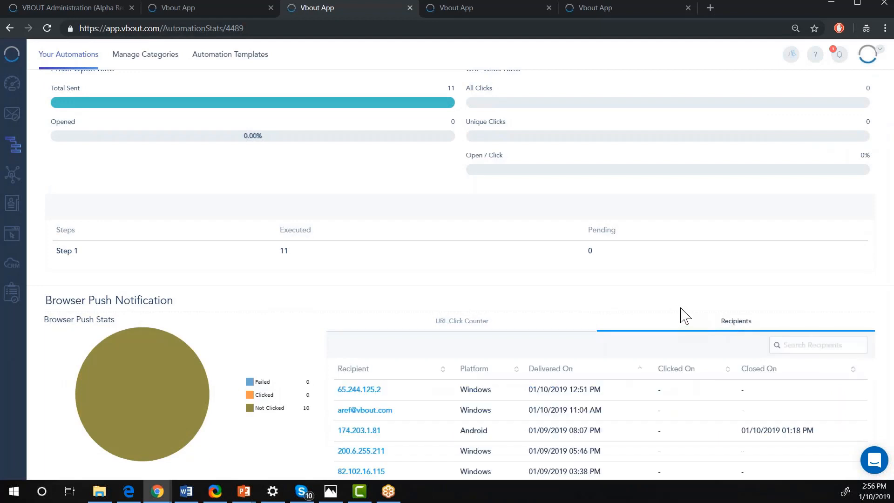
{"action": "scroll", "coordinate": [683, 321], "scroll_direction": "down", "scroll_amount": 1}
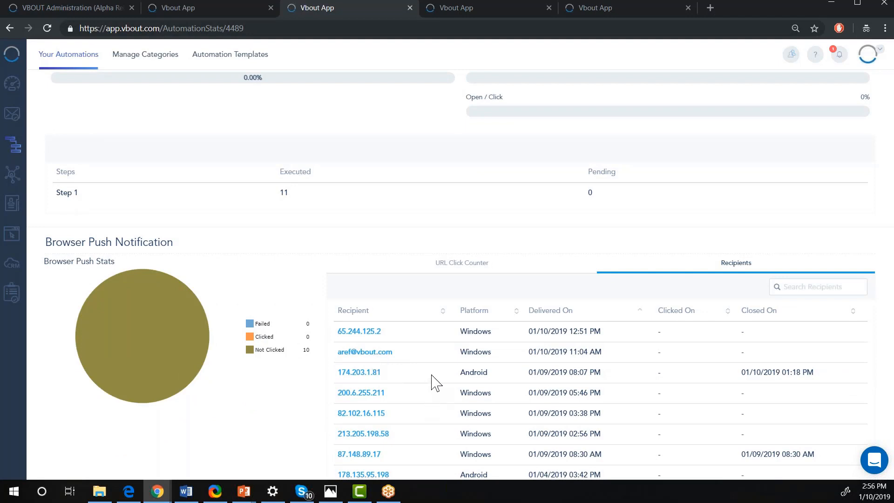
{"action": "left_click", "coordinate": [476, 269]}
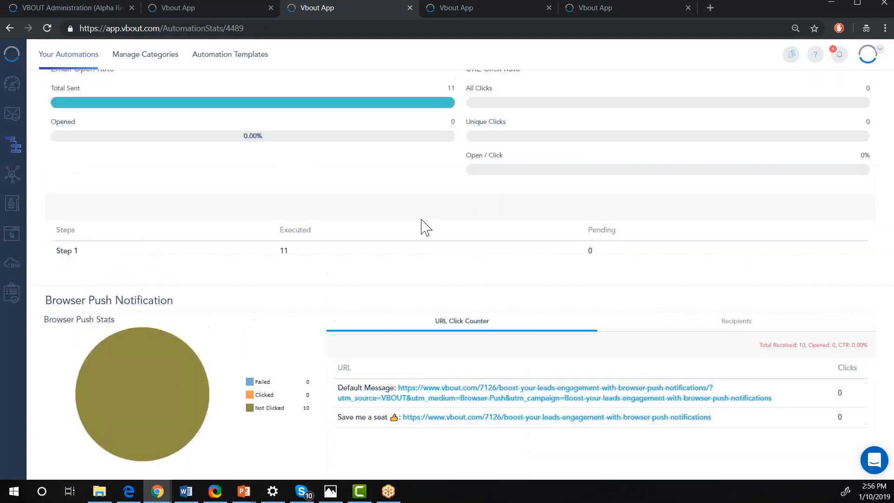
{"action": "scroll", "coordinate": [340, 195], "scroll_direction": "up", "scroll_amount": 2}
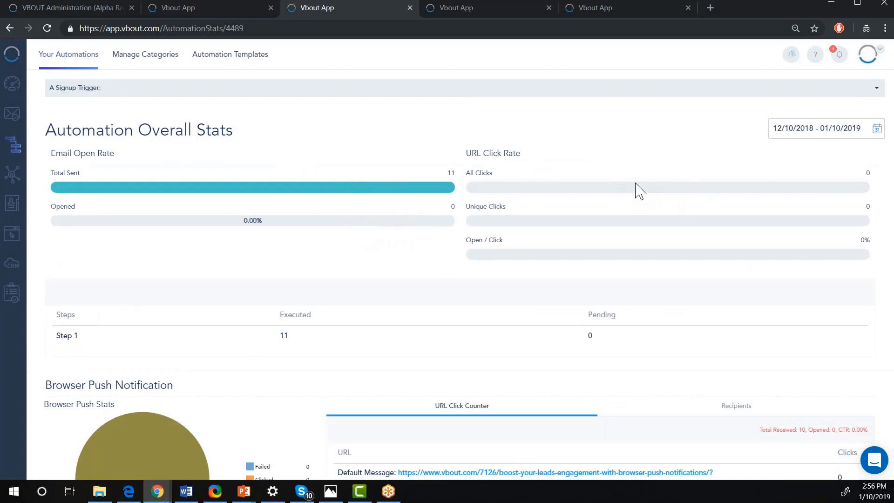
{"action": "scroll", "coordinate": [644, 190], "scroll_direction": "down", "scroll_amount": 2}
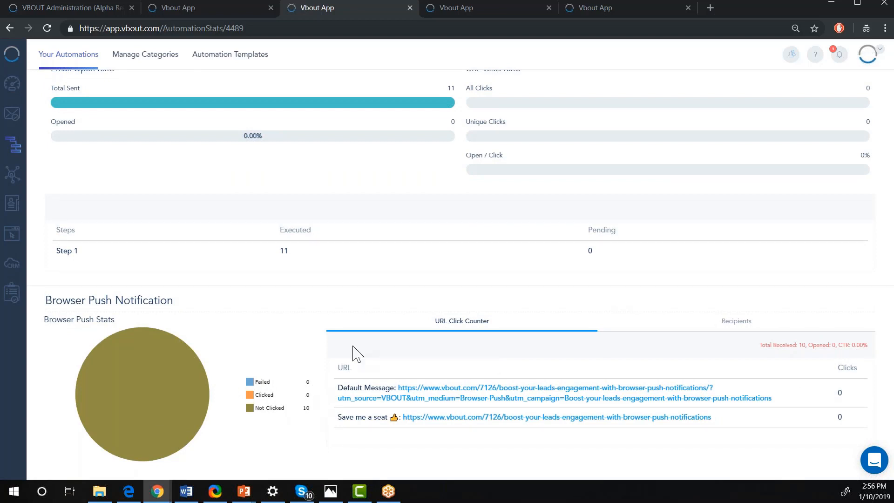
{"action": "left_click", "coordinate": [724, 320]}
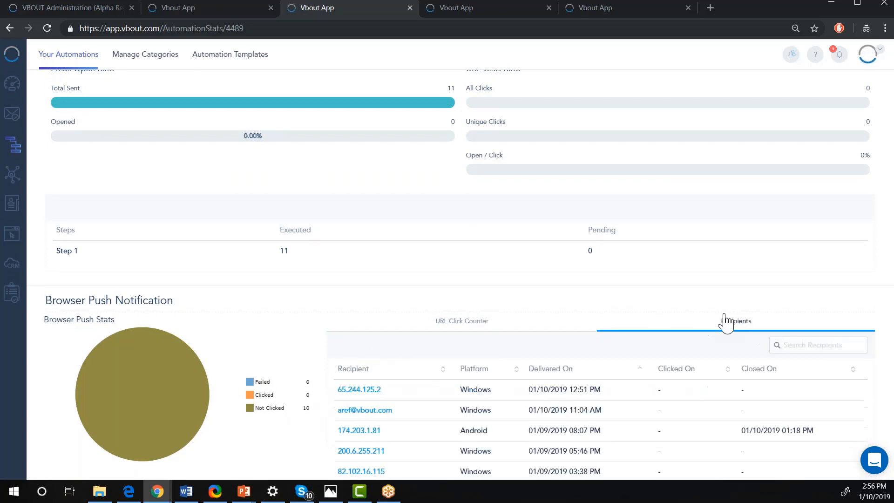
{"action": "left_click", "coordinate": [487, 326]}
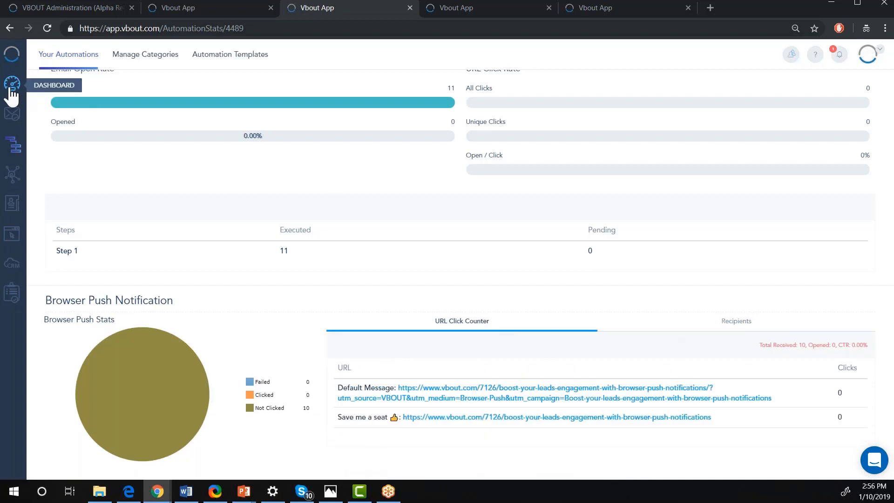